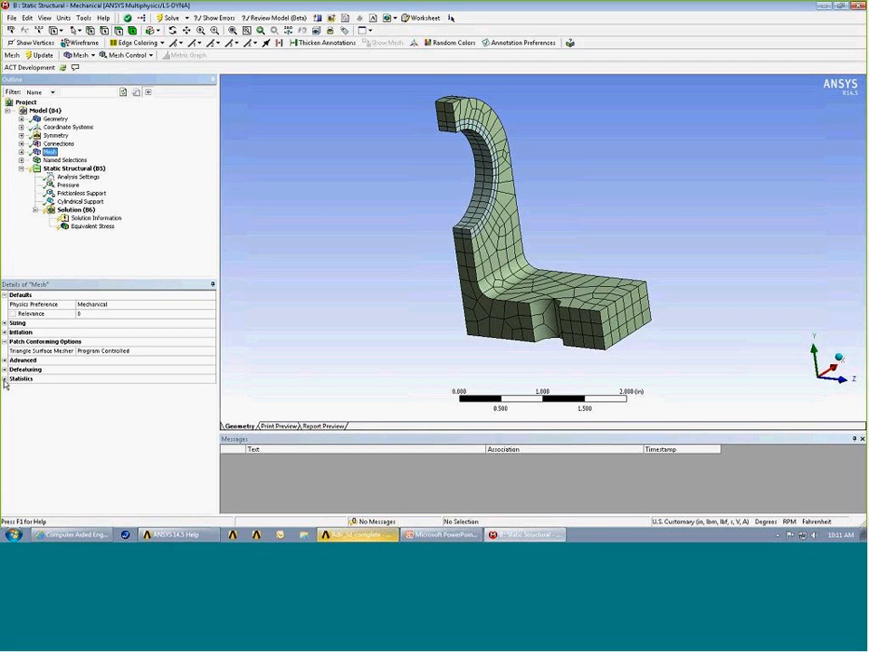
# Step: Expand the mesh statistics, set the mesh metric to Element Quality and enlarge the metrics graph area
pyautogui.click(5, 378)
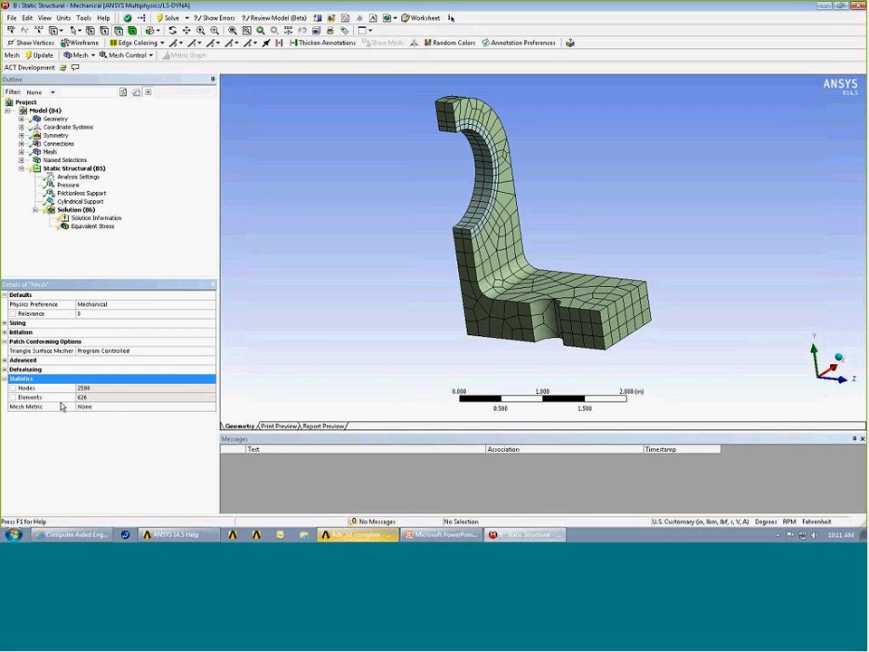
pyautogui.click(172, 408)
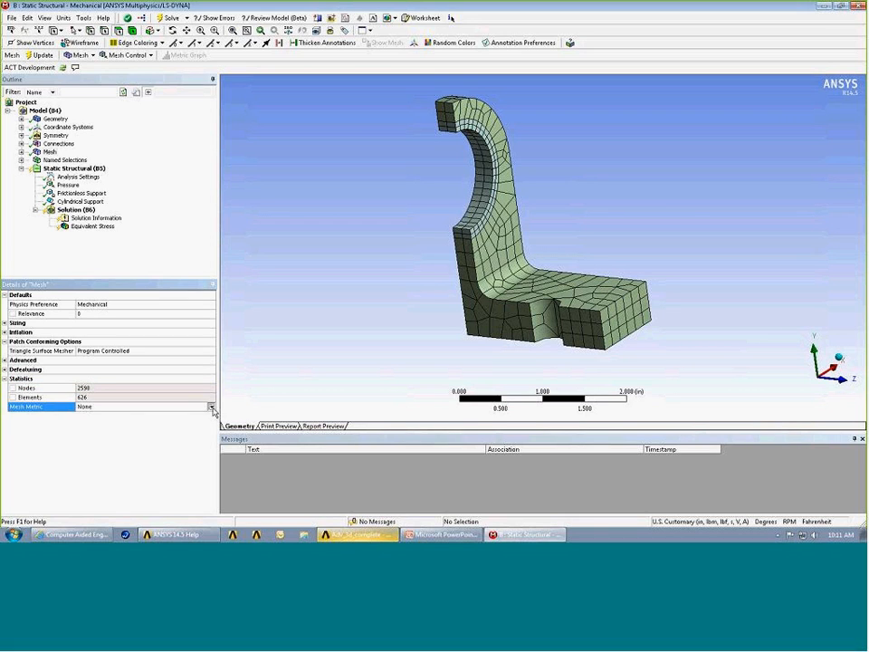
pyautogui.click(210, 408)
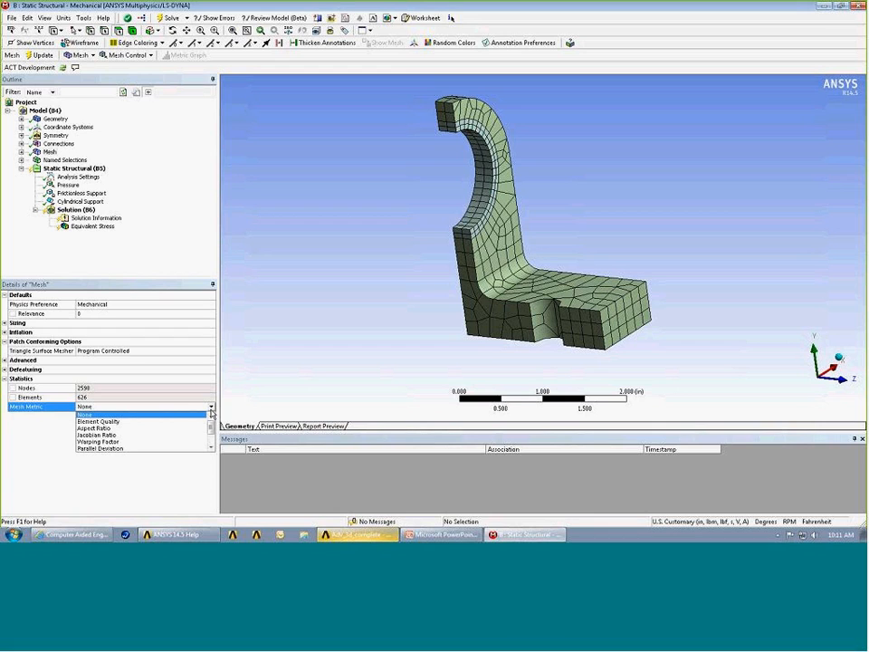
pyautogui.click(124, 423)
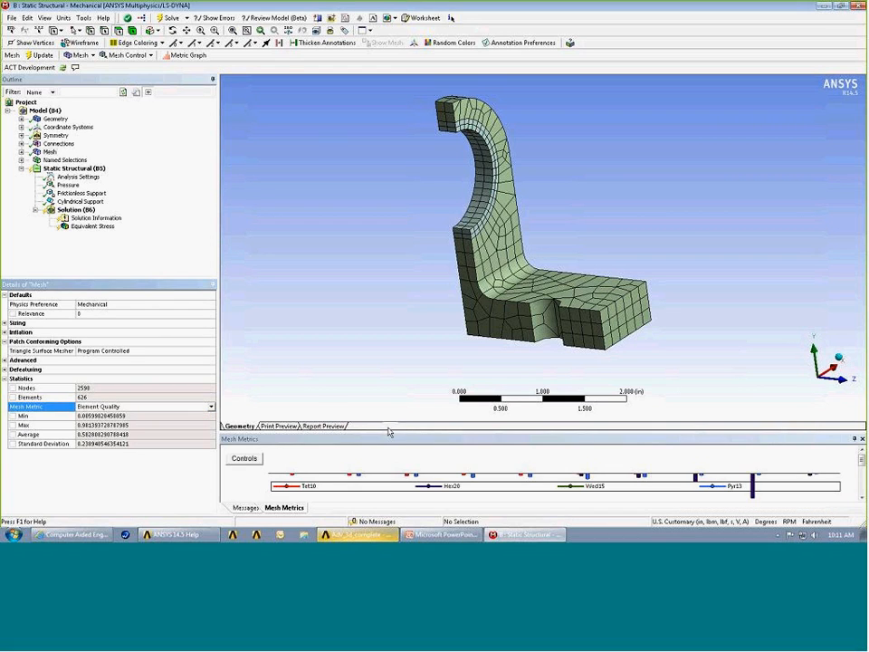
pyautogui.moveTo(439, 432); pyautogui.dragTo(459, 315)
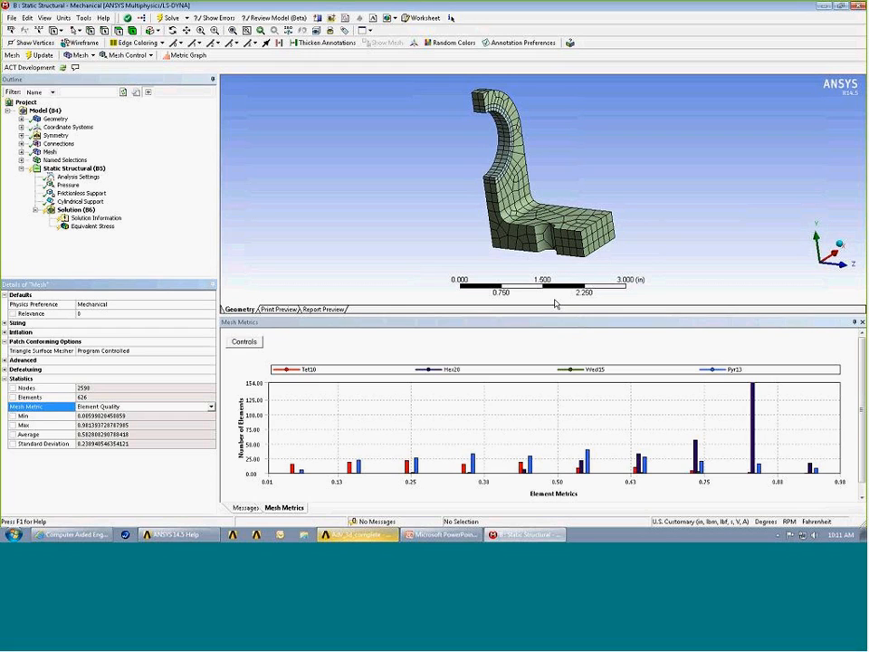
# Step: Review the Hex Dominant Method control under the mesh, and return to the mesh quality chart
pyautogui.click(21, 151)
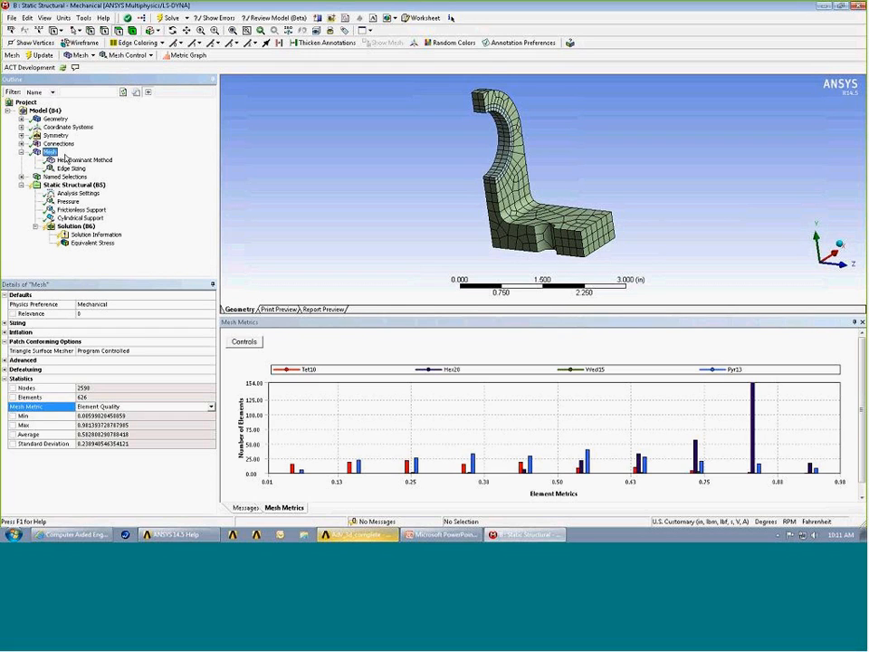
pyautogui.click(91, 162)
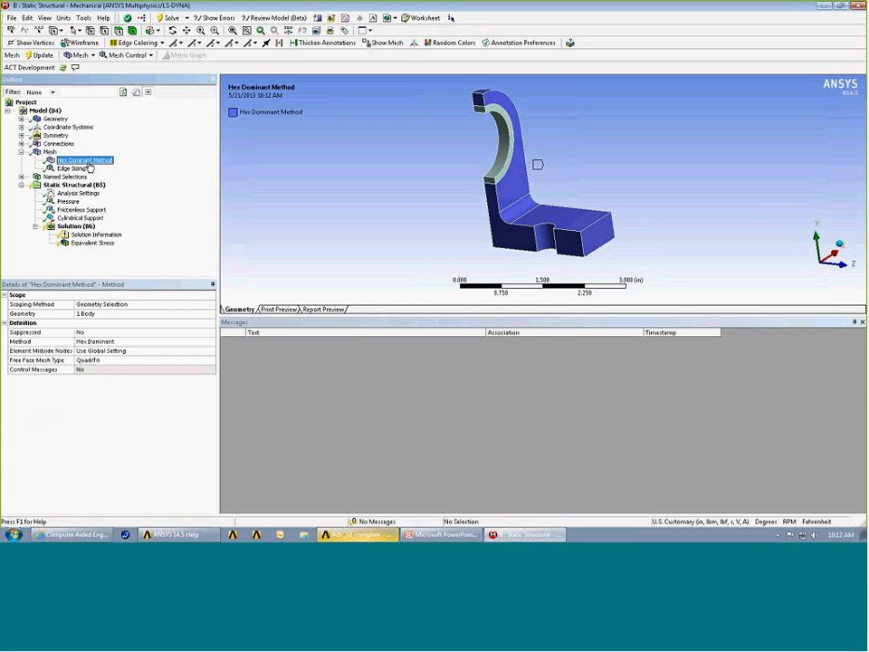
pyautogui.click(48, 151)
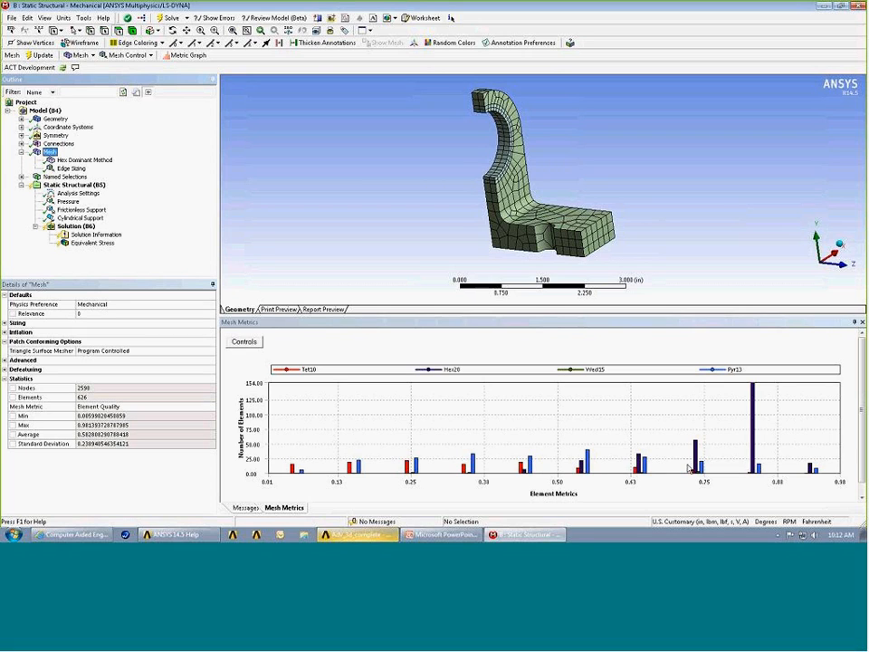
# Step: Set the number of bars in the mesh metrics chart to 1 and update it
pyautogui.click(244, 342)
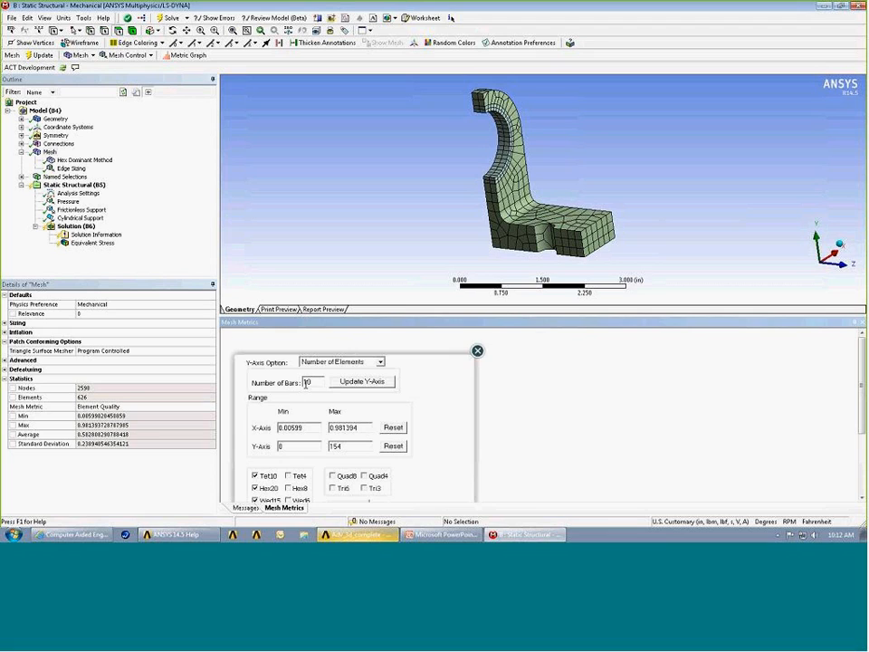
pyautogui.doubleClick(314, 382)
pyautogui.write('1')
pyautogui.click(344, 384)
pyautogui.click(477, 350)
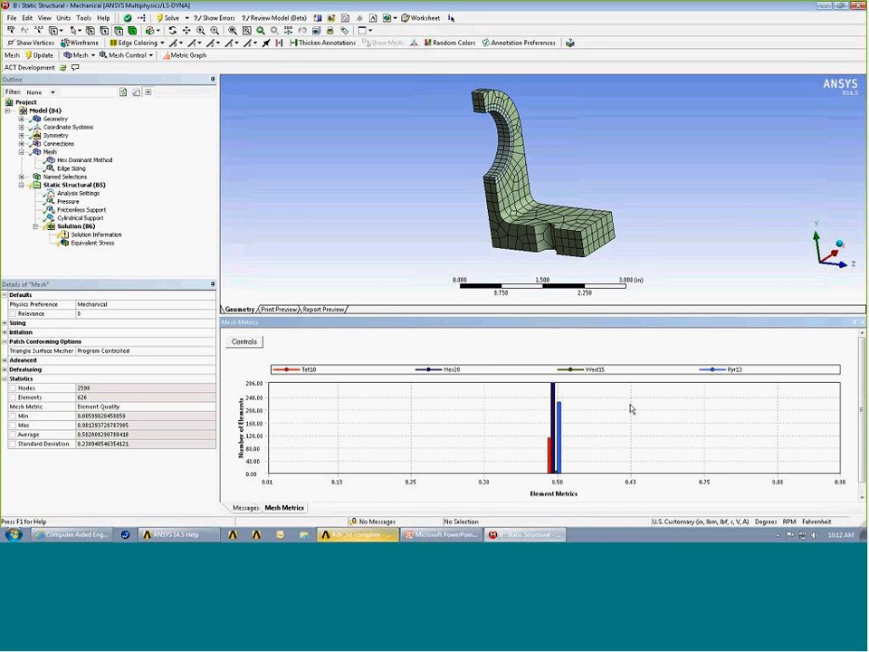
# Step: Isolate the Tet10, Hex20, Pyr13 and Wed15 elements one type at a time to examine where each lies in the bracket
pyautogui.click(550, 455)
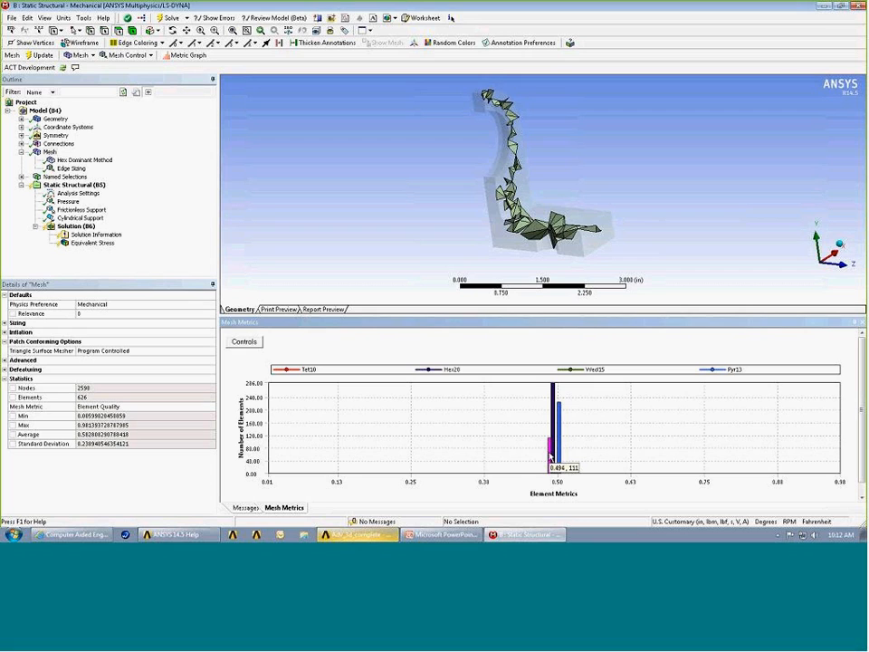
pyautogui.click(554, 437)
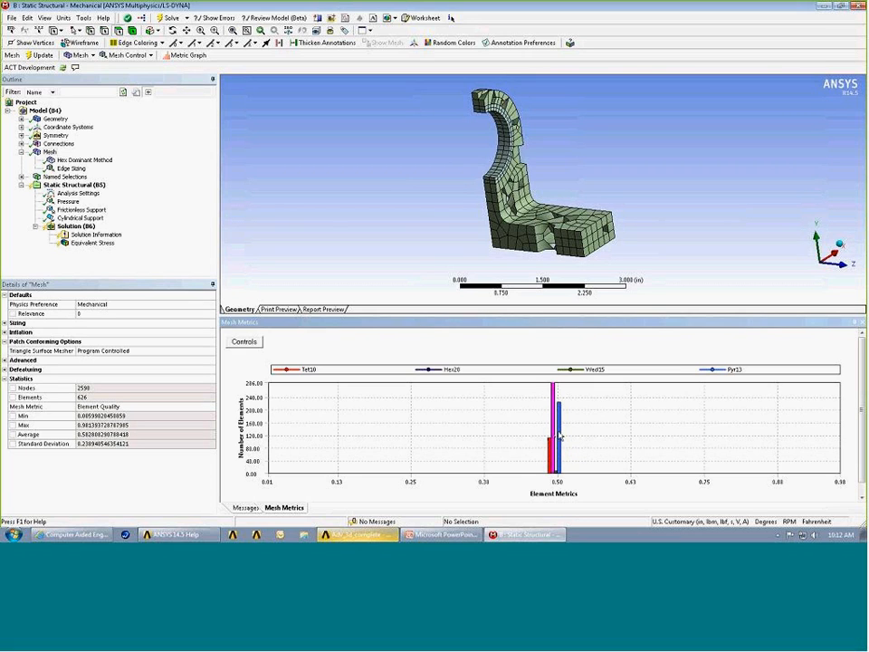
pyautogui.click(559, 438)
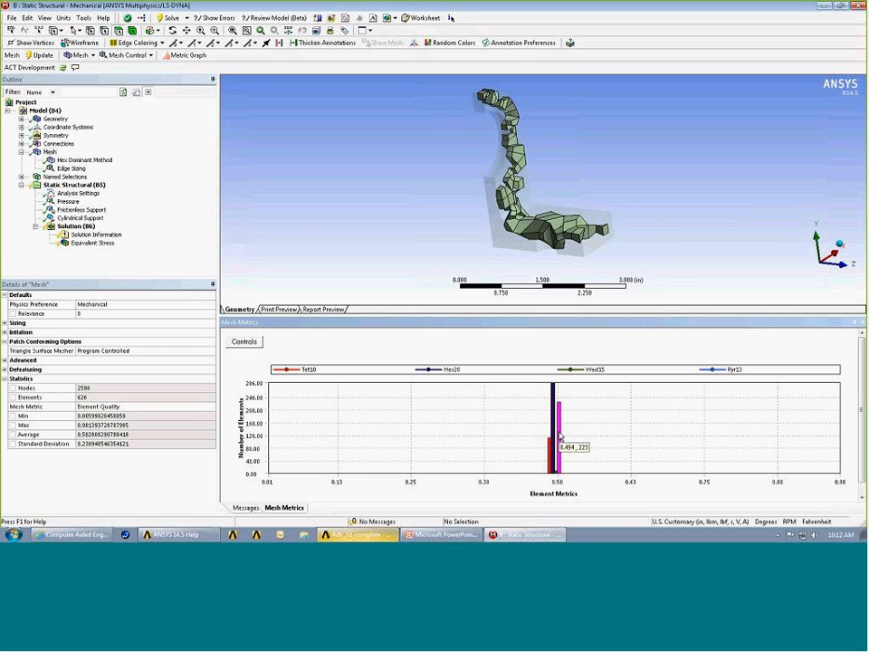
pyautogui.click(555, 473)
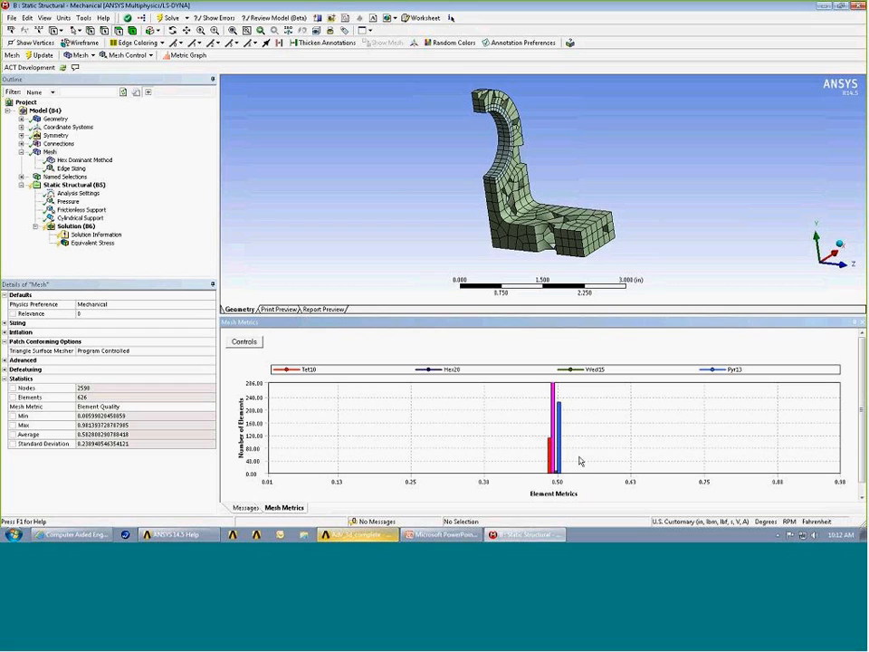
pyautogui.click(557, 472)
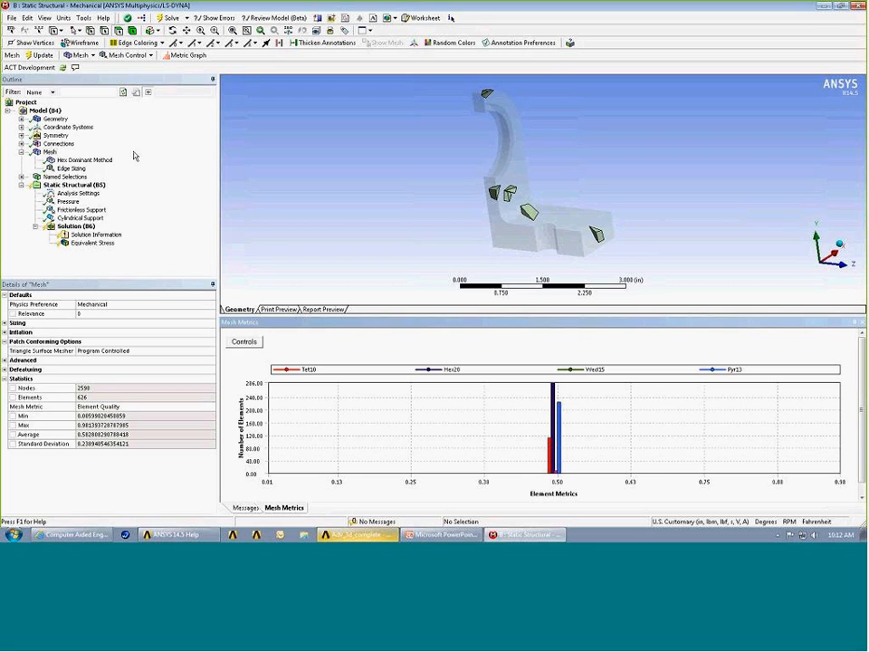
pyautogui.click(554, 413)
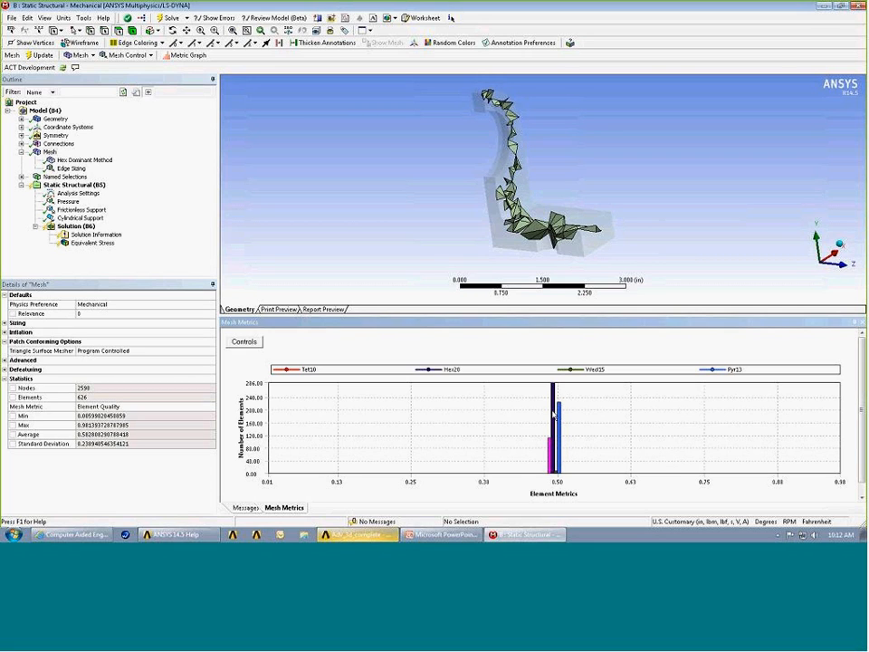
pyautogui.click(553, 413)
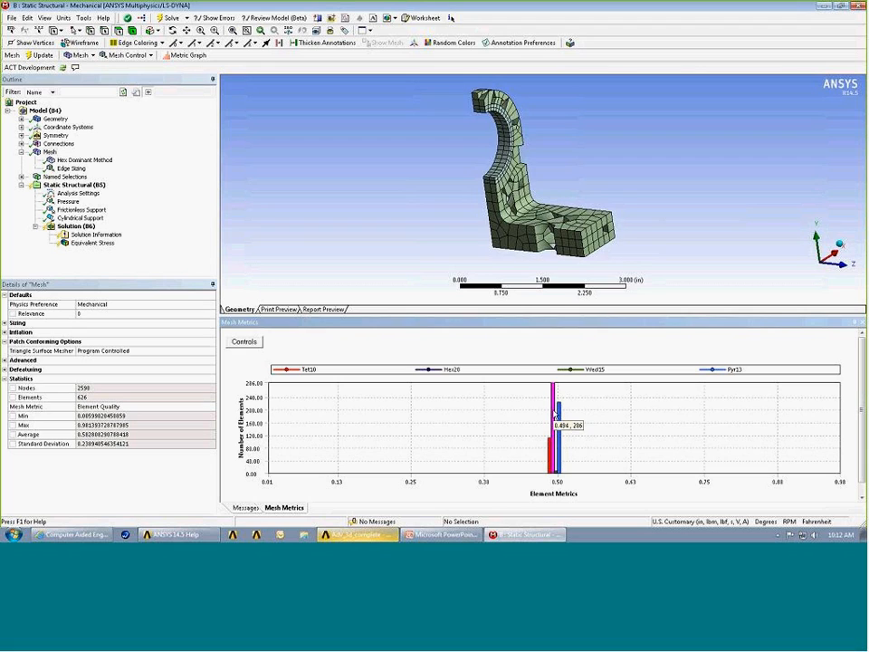
pyautogui.click(559, 415)
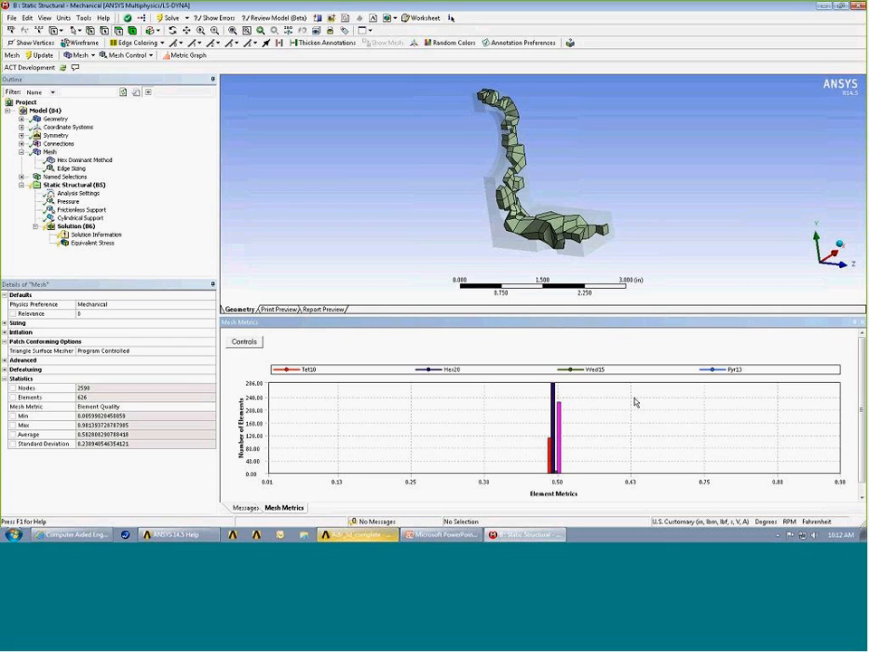
# Step: Set the number of bars in the mesh metrics chart to 10 and update it
pyautogui.click(246, 343)
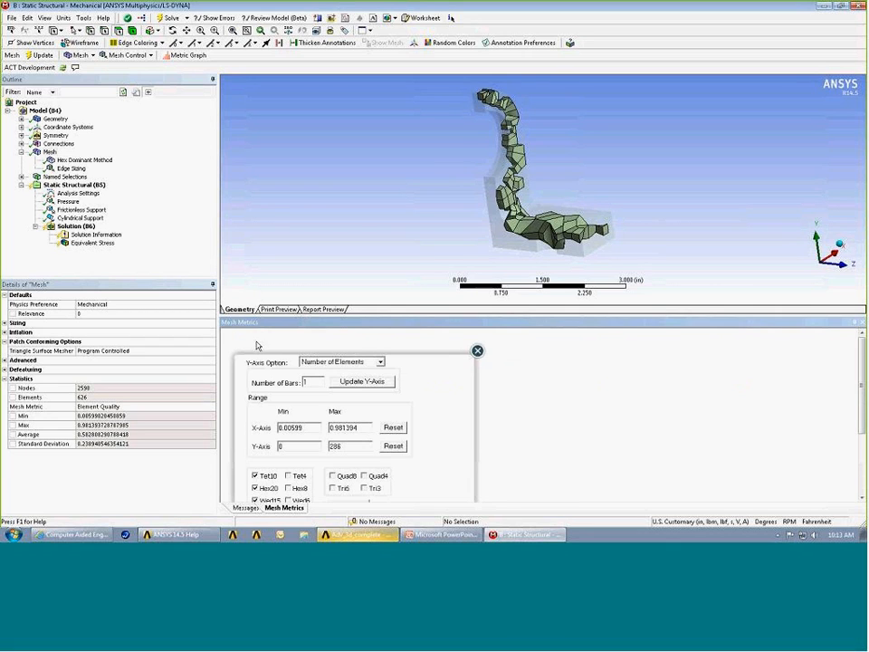
pyautogui.click(316, 381)
pyautogui.write('0')
pyautogui.click(335, 382)
pyautogui.click(477, 350)
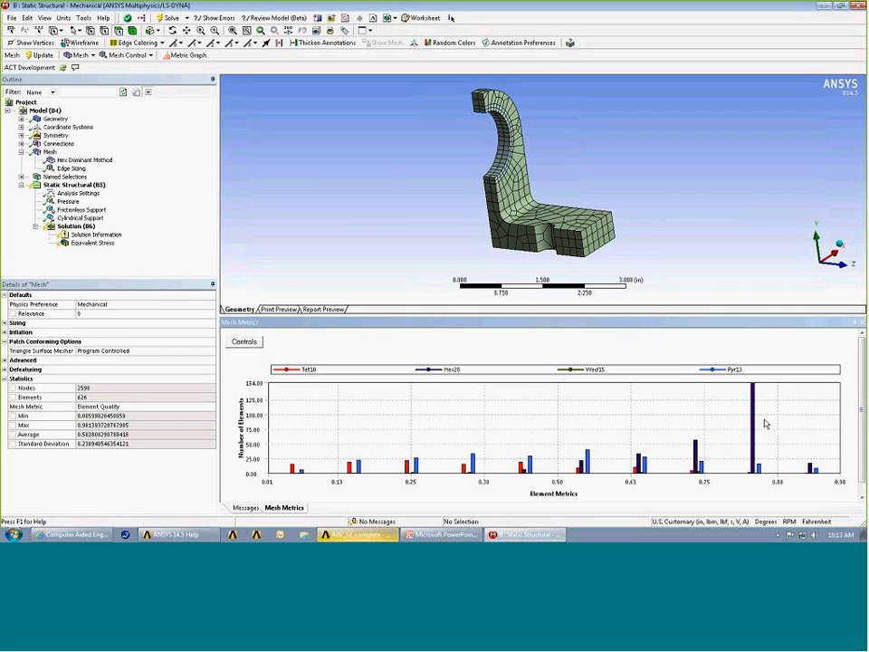
# Step: Isolate the lowest-quality Tet10 elements and then the lowest-quality Pyr13 elements, inspecting their shapes up close
pyautogui.click(293, 471)
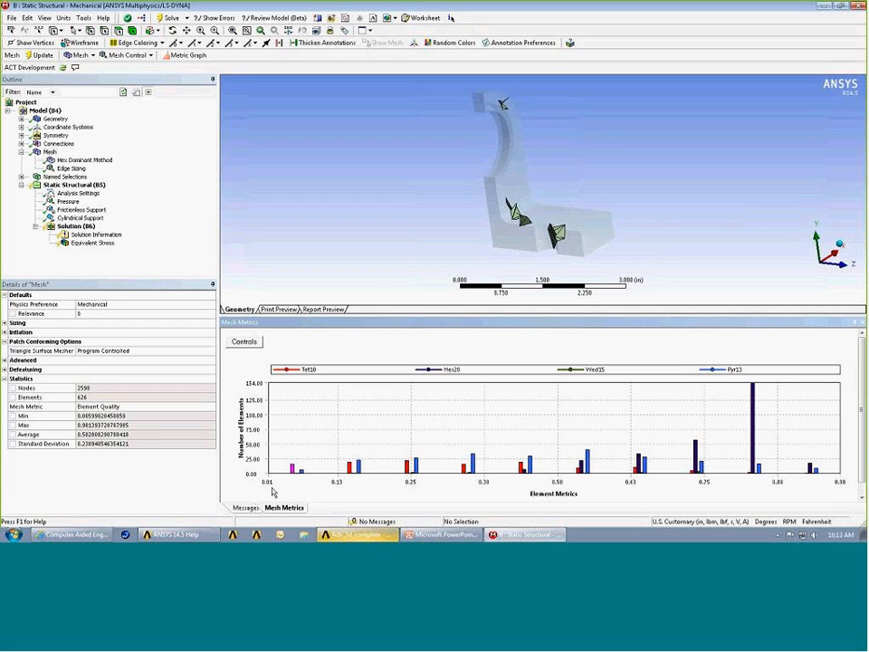
pyautogui.moveTo(578, 242); pyautogui.dragTo(628, 194, button='middle')
pyautogui.moveTo(490, 182); pyautogui.dragTo(544, 227, button='right')
pyautogui.moveTo(618, 223)
pyautogui.mouseDown(button='middle')
pyautogui.moveTo(699, 219)
pyautogui.moveTo(709, 171)
pyautogui.moveTo(669, 214)
pyautogui.moveTo(621, 194)
pyautogui.moveTo(666, 219)
pyautogui.moveTo(662, 243)
pyautogui.mouseUp(button='middle')
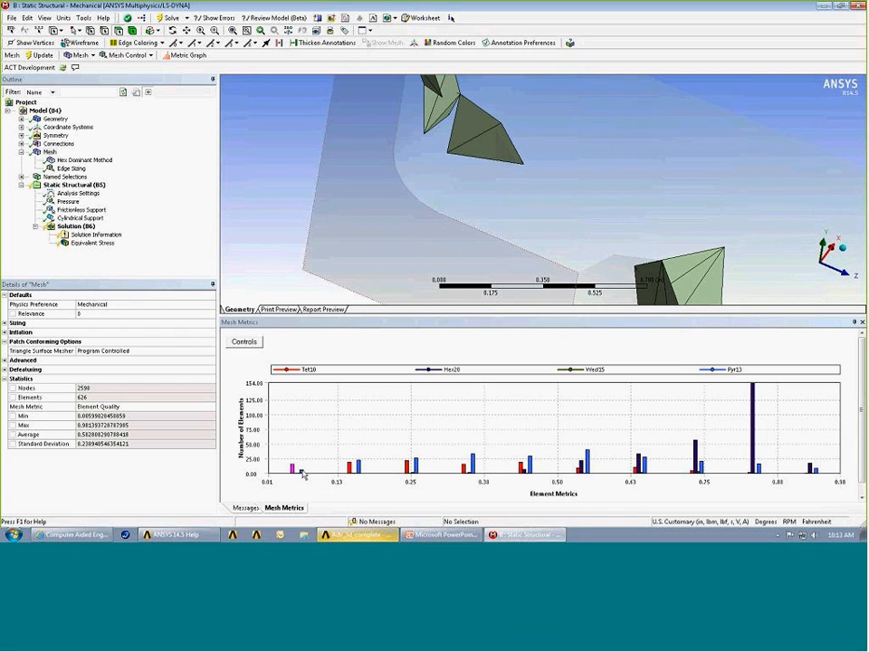
pyautogui.click(302, 472)
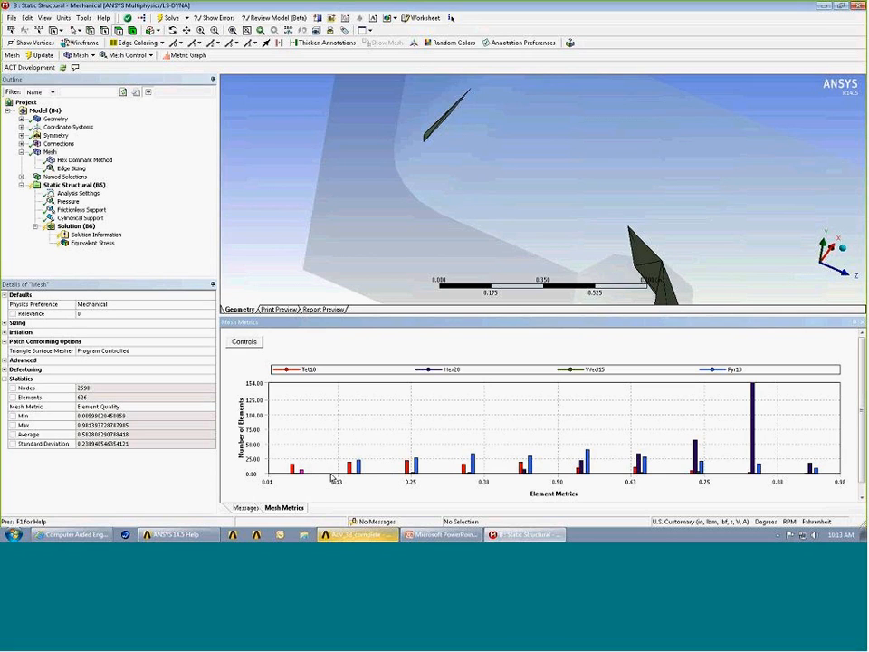
# Step: Isolate the Tet10 elements in the fourth quality range and examine their distribution across the bracket
pyautogui.click(462, 468)
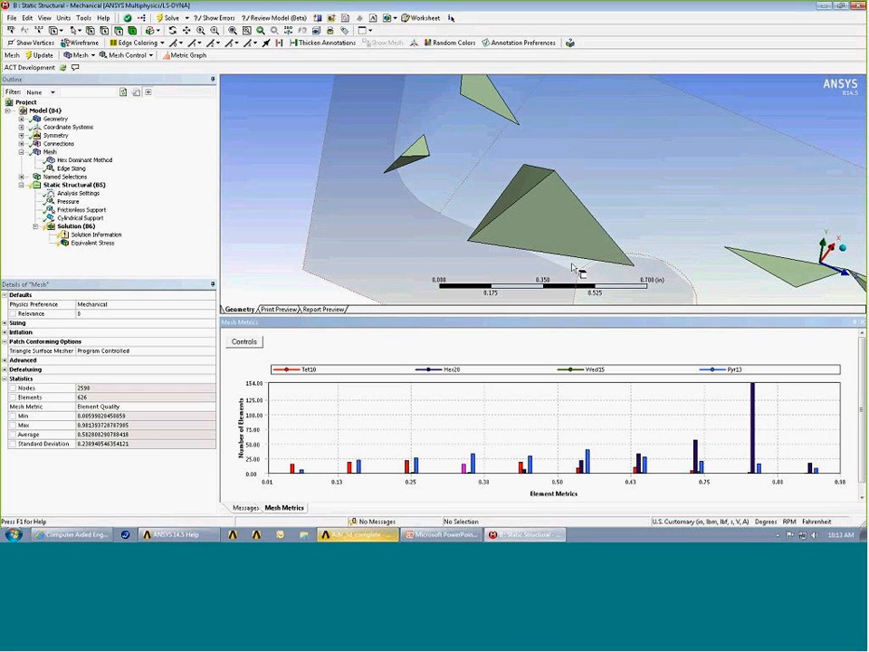
pyautogui.click(622, 198)
pyautogui.scroll(-6, 624, 198)
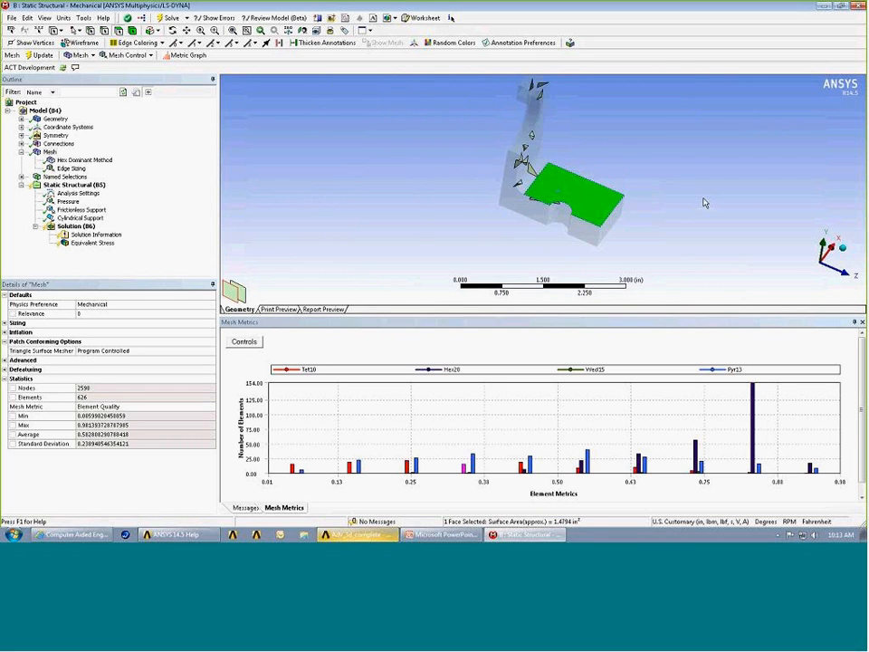
pyautogui.click(717, 197)
pyautogui.moveTo(634, 210); pyautogui.dragTo(627, 181, button='middle')
pyautogui.scroll(1, 627, 182)
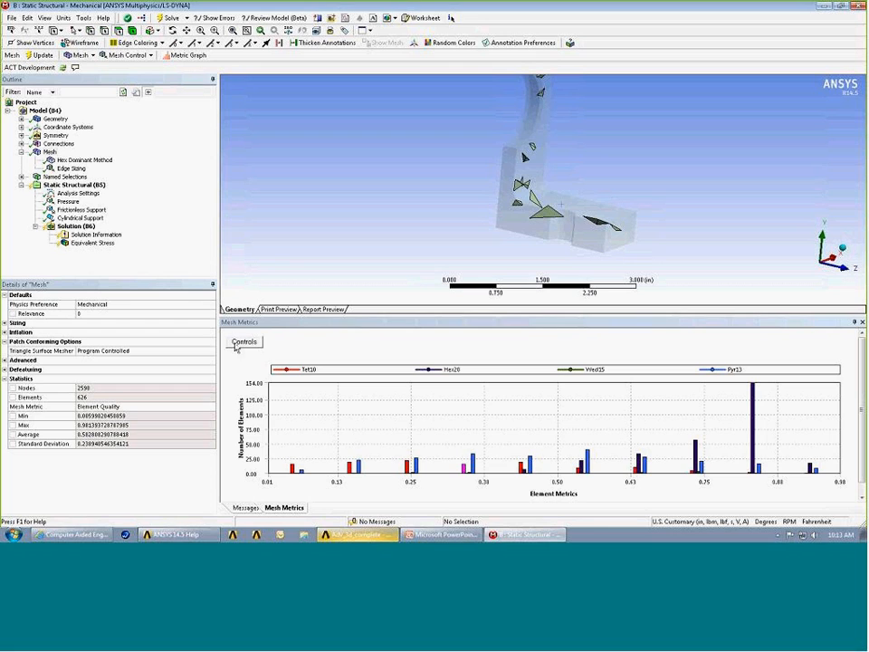
# Step: Set the mesh metric to Aspect Ratio and narrow the chart range to the bars around 250
pyautogui.click(208, 407)
pyautogui.click(207, 408)
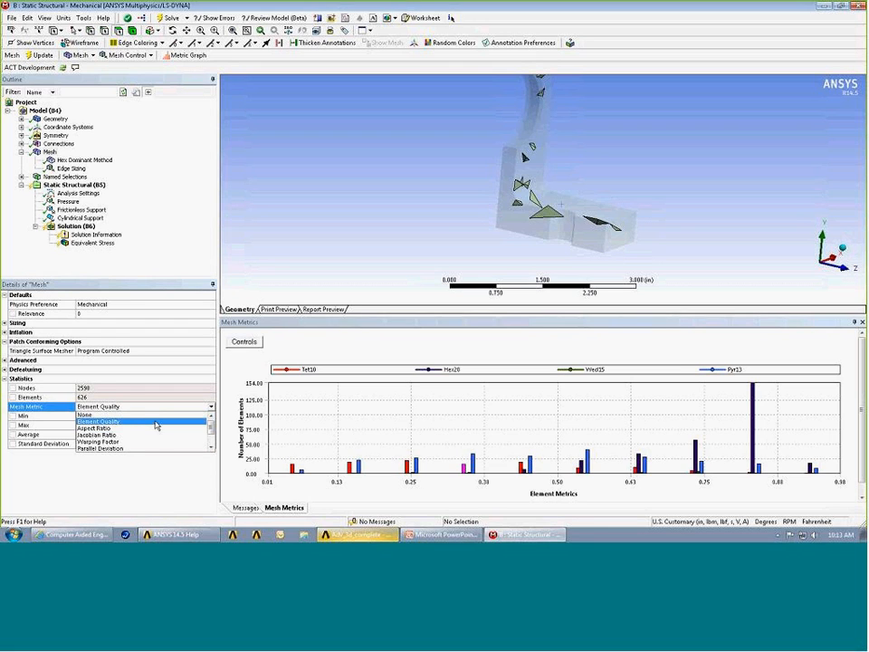
pyautogui.click(172, 427)
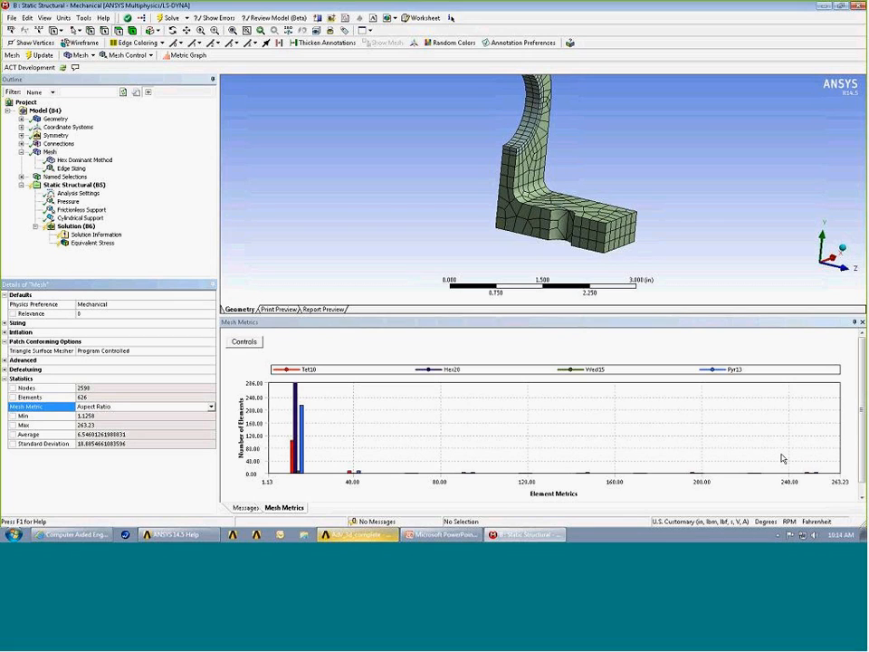
pyautogui.moveTo(781, 453); pyautogui.dragTo(837, 488)
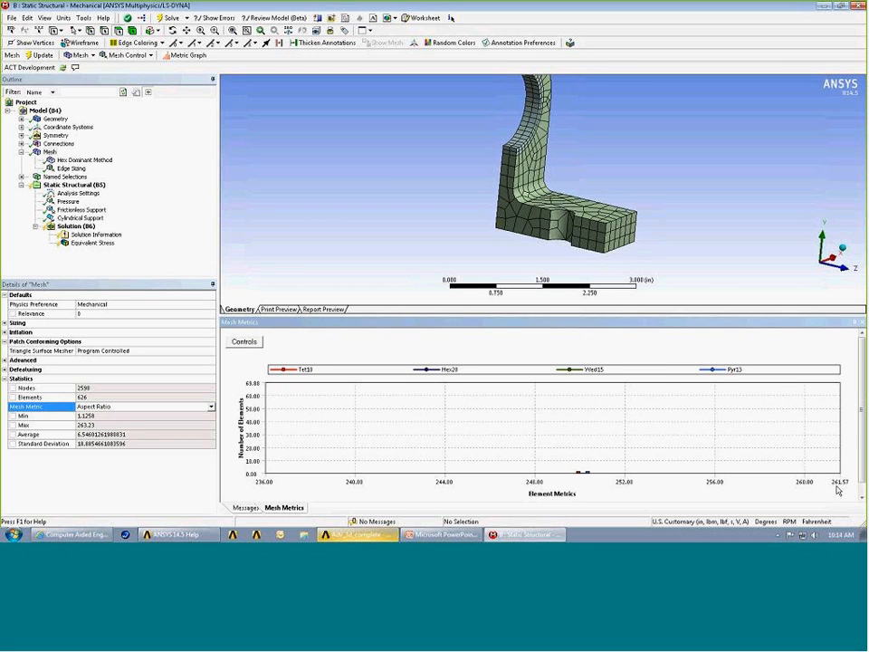
pyautogui.moveTo(562, 461); pyautogui.dragTo(613, 489)
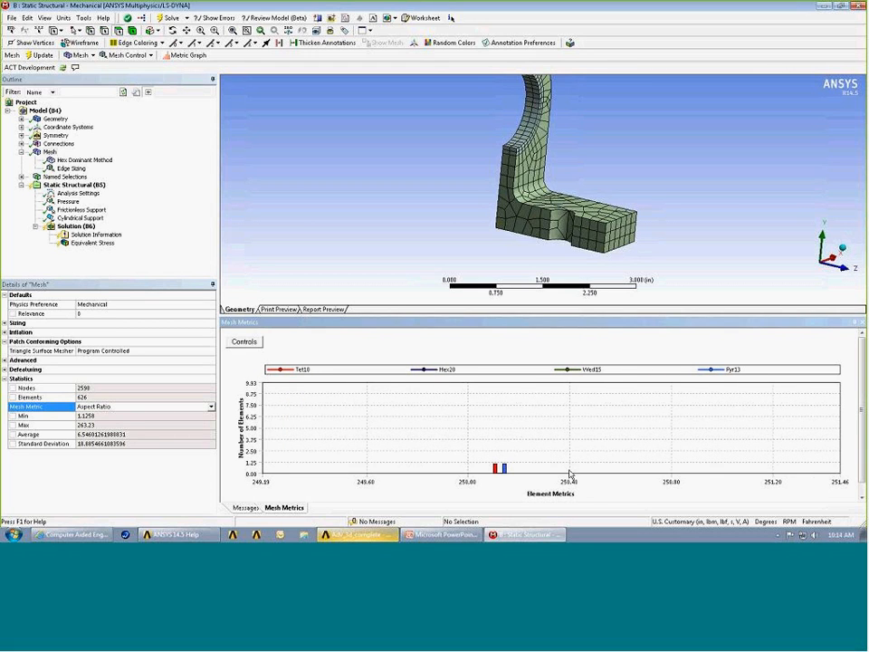
# Step: Isolate the Tet10 and Pyr13 elements with the worst aspect ratio, and restore the chart's full range
pyautogui.click(497, 470)
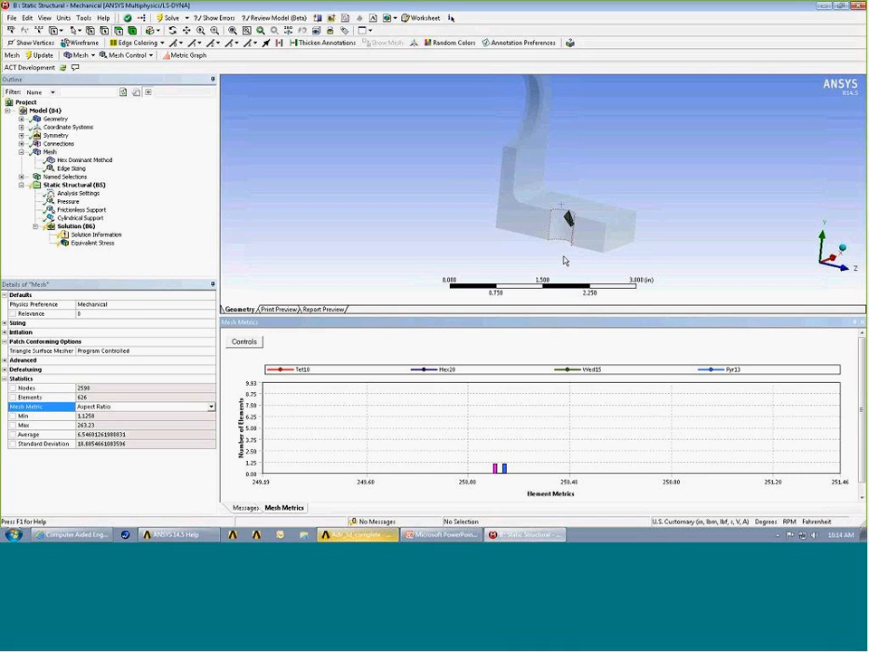
pyautogui.click(504, 469)
pyautogui.moveTo(560, 444); pyautogui.dragTo(479, 501)
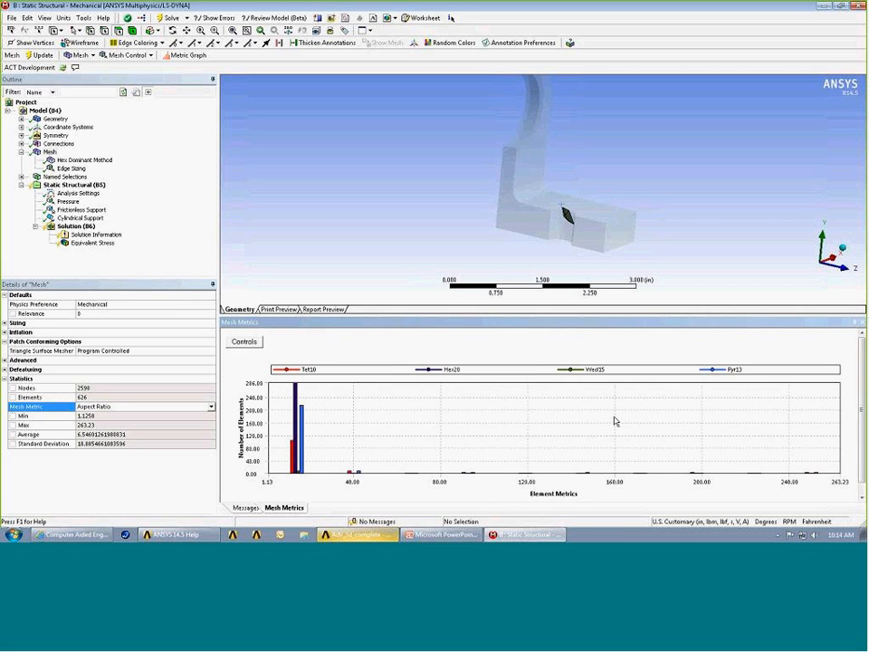
pyautogui.moveTo(612, 433); pyautogui.dragTo(523, 484)
# Step: Set the mesh metric to Jacobian Ratio and isolate the element in the most negative range, around -94
pyautogui.click(150, 406)
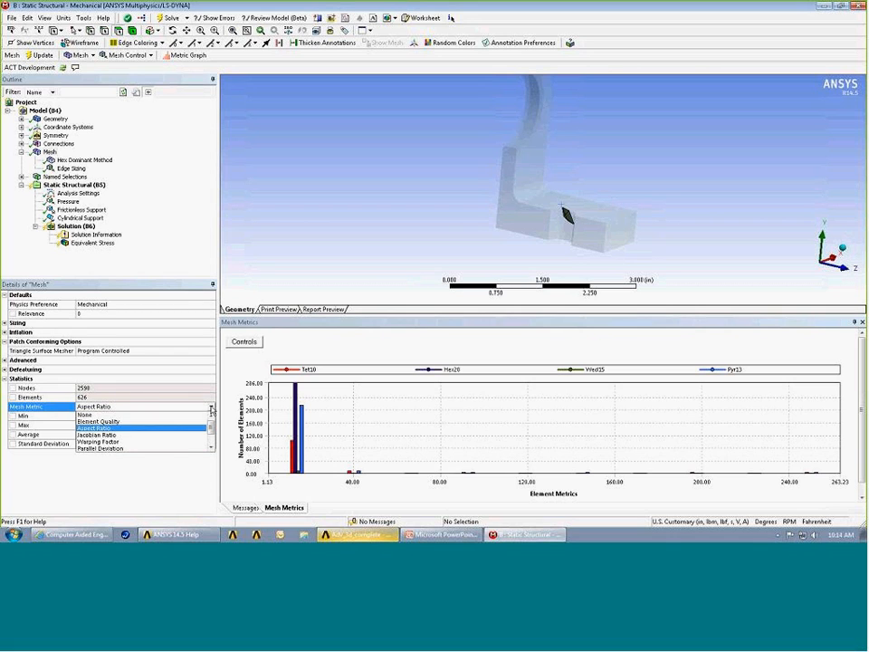
pyautogui.click(144, 435)
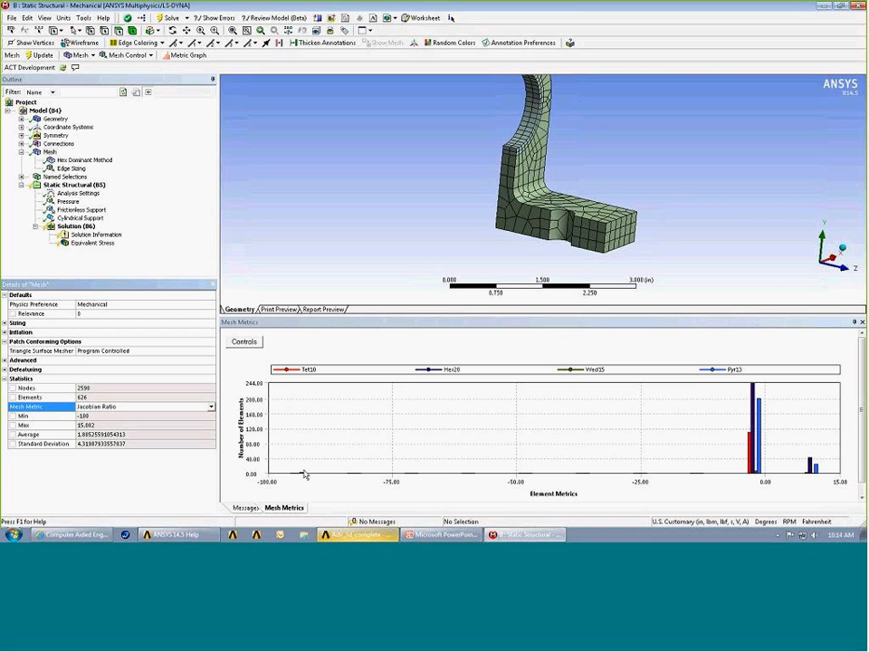
pyautogui.moveTo(281, 468); pyautogui.dragTo(328, 483)
pyautogui.click(487, 473)
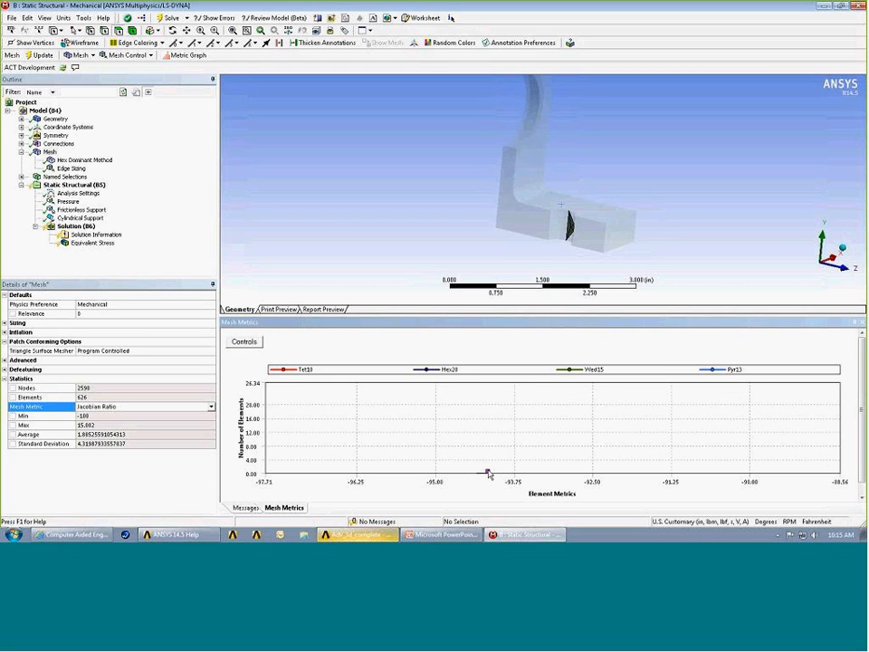
# Step: Examine the isolated element with the worst Jacobian ratio up close, and restore the chart's full range
pyautogui.moveTo(592, 189); pyautogui.dragTo(568, 204, button='middle')
pyautogui.scroll(5, 568, 205)
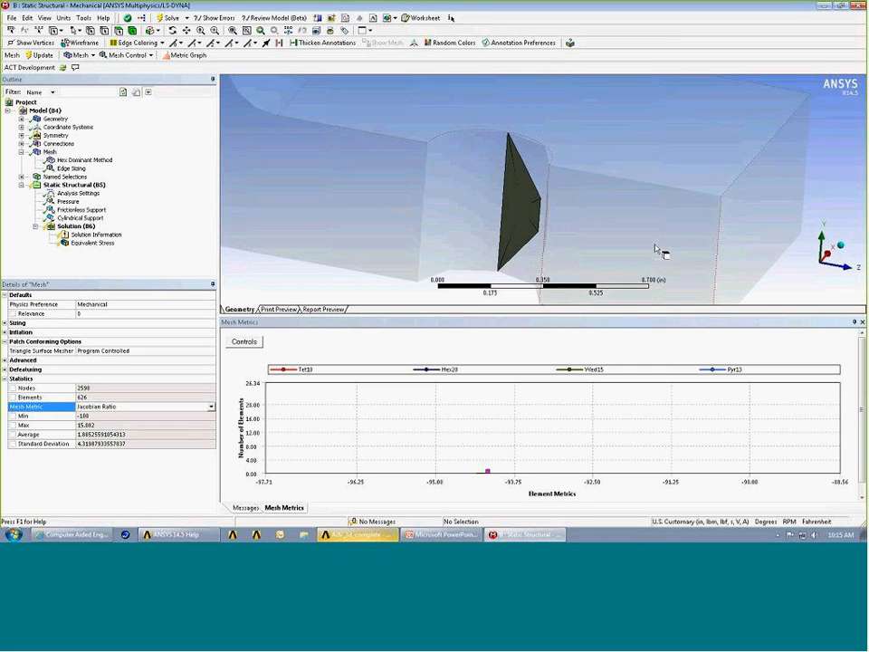
pyautogui.moveTo(656, 233); pyautogui.dragTo(578, 229, button='middle')
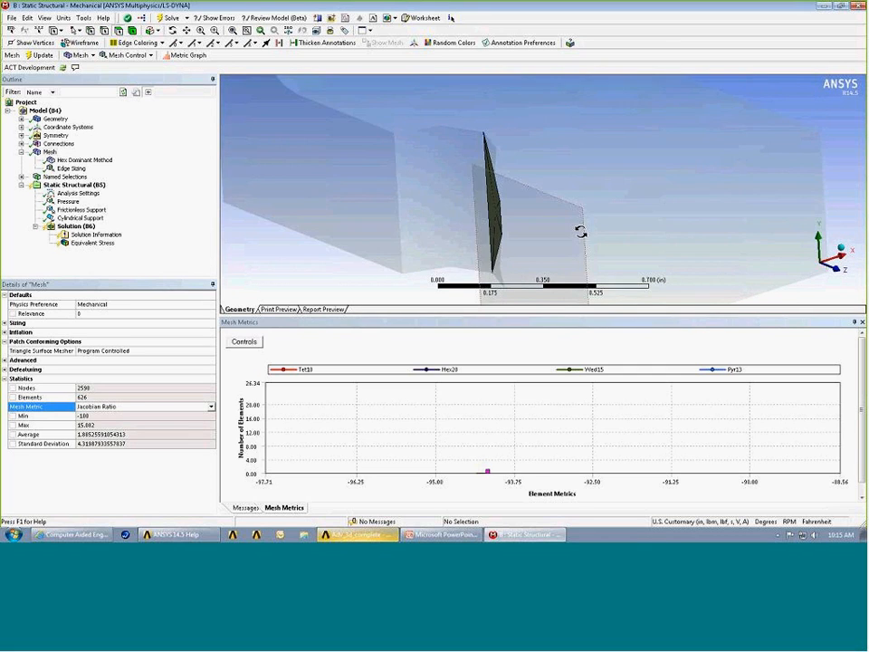
pyautogui.scroll(-5, 577, 230)
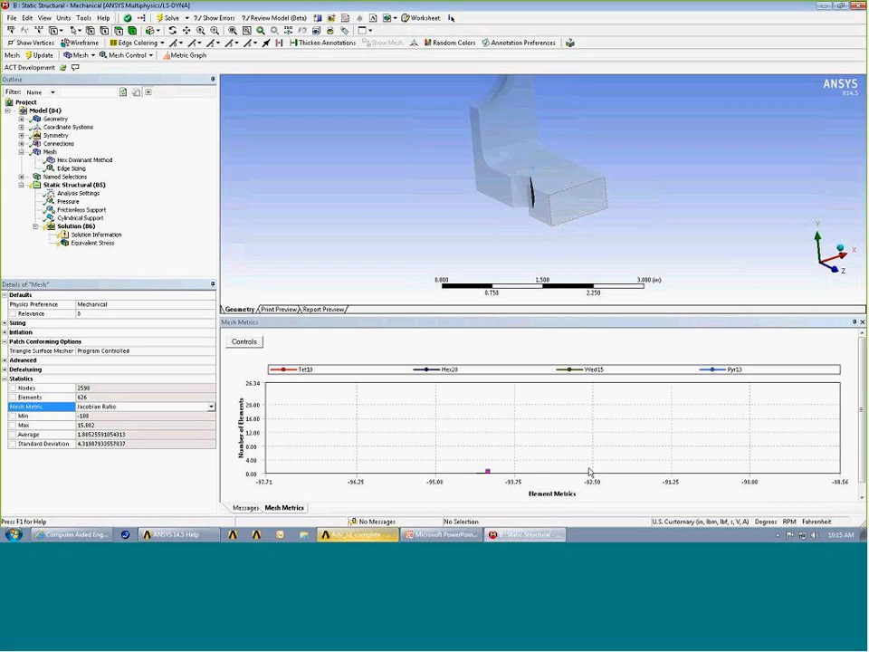
pyautogui.moveTo(589, 454); pyautogui.dragTo(561, 481)
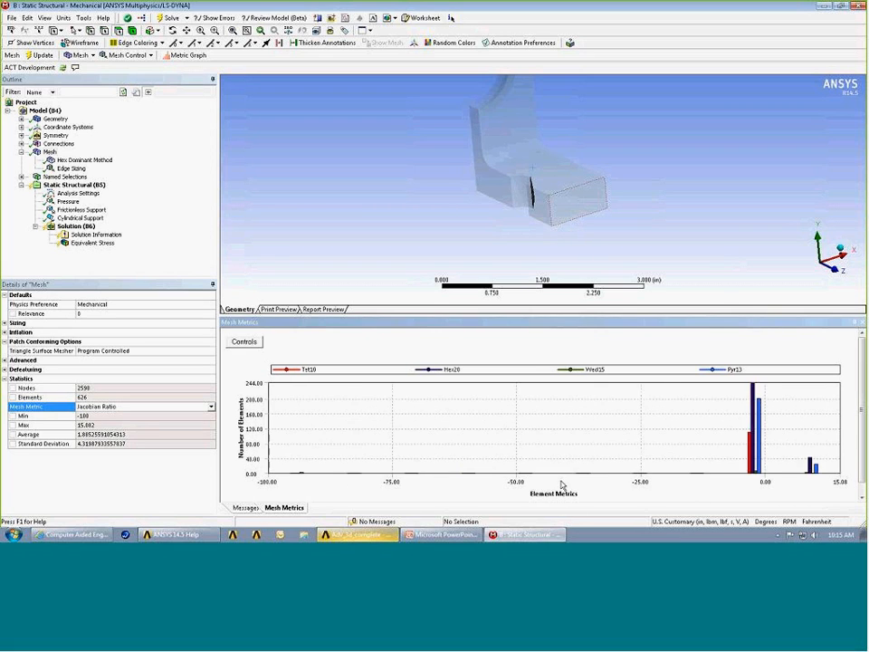
pyautogui.moveTo(628, 449); pyautogui.dragTo(588, 486)
# Step: Set the minimum of the Jacobian Ratio chart's X-axis to 0
pyautogui.click(241, 343)
pyautogui.moveTo(307, 427); pyautogui.dragTo(246, 427)
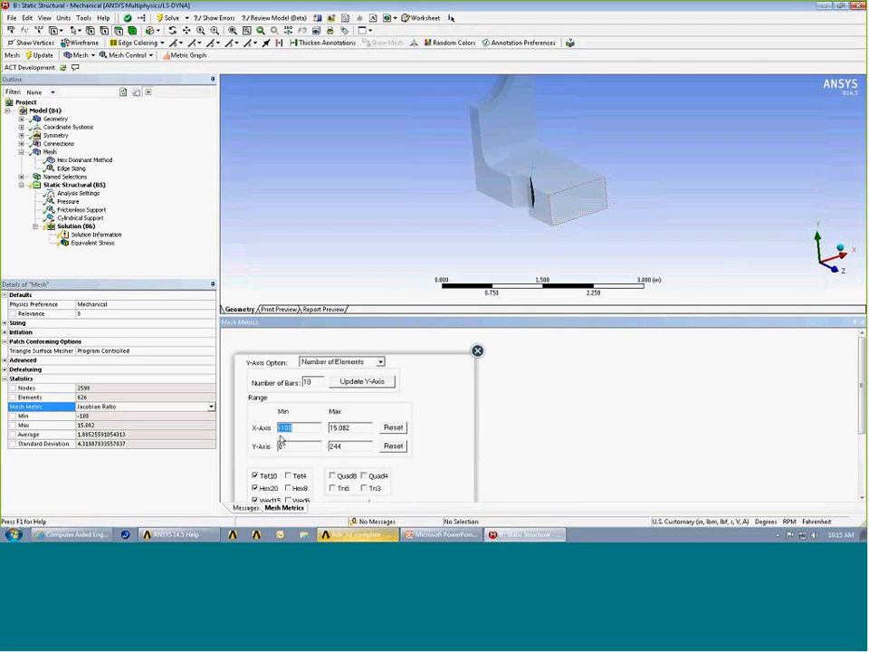
pyautogui.write('0')
pyautogui.click(477, 351)
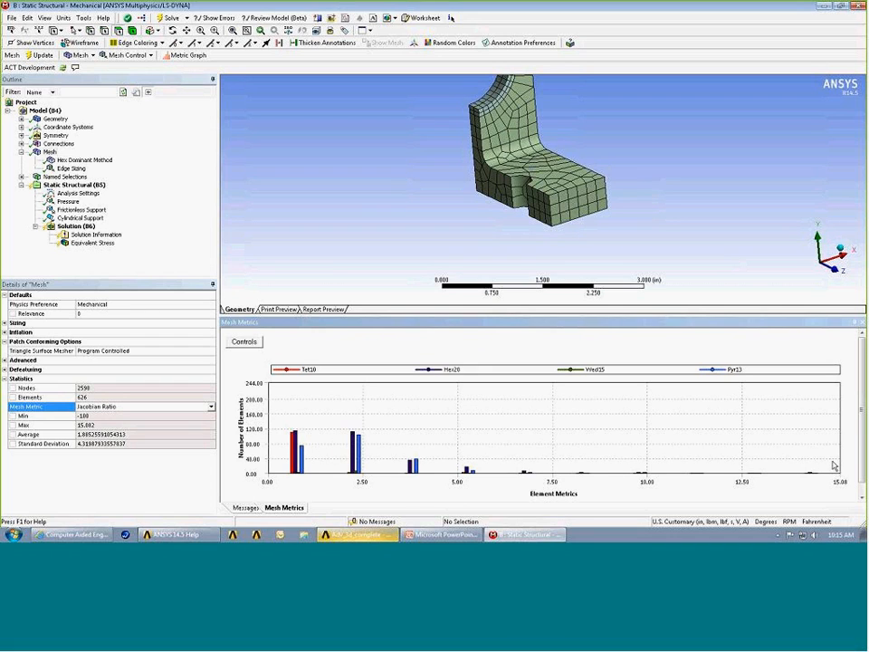
# Step: Isolate the Hex20 elements with a Jacobian ratio just above 5 and examine their distribution across the bracket
pyautogui.click(467, 469)
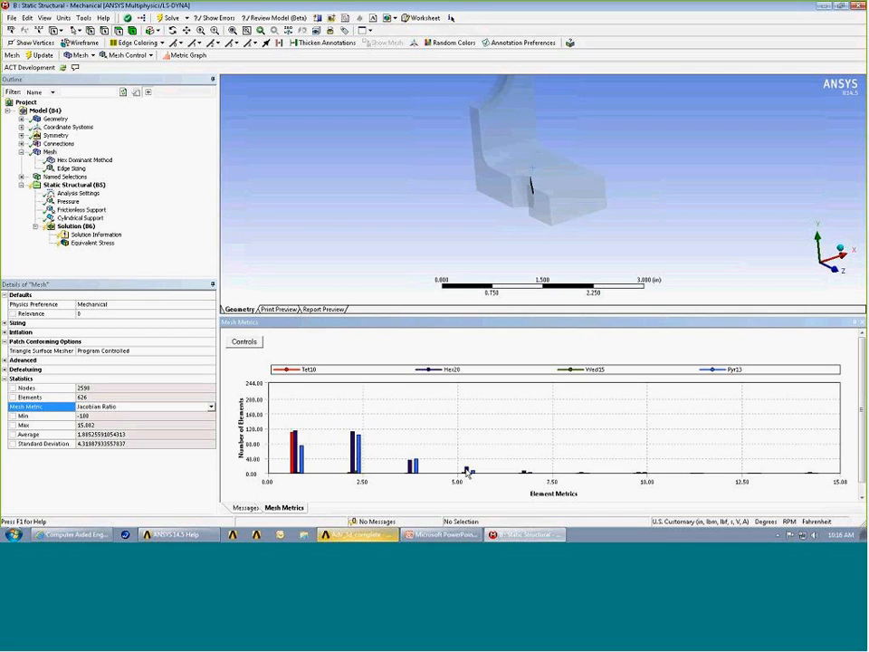
pyautogui.moveTo(593, 198); pyautogui.dragTo(711, 168, button='middle')
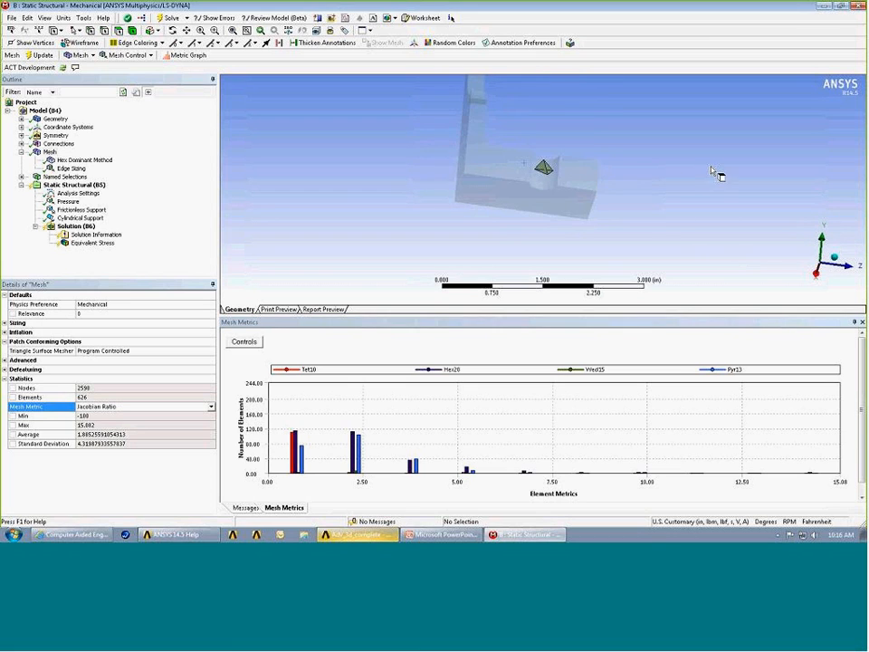
pyautogui.click(466, 471)
pyautogui.moveTo(573, 193); pyautogui.dragTo(521, 220, button='middle')
pyautogui.scroll(-3, 521, 220)
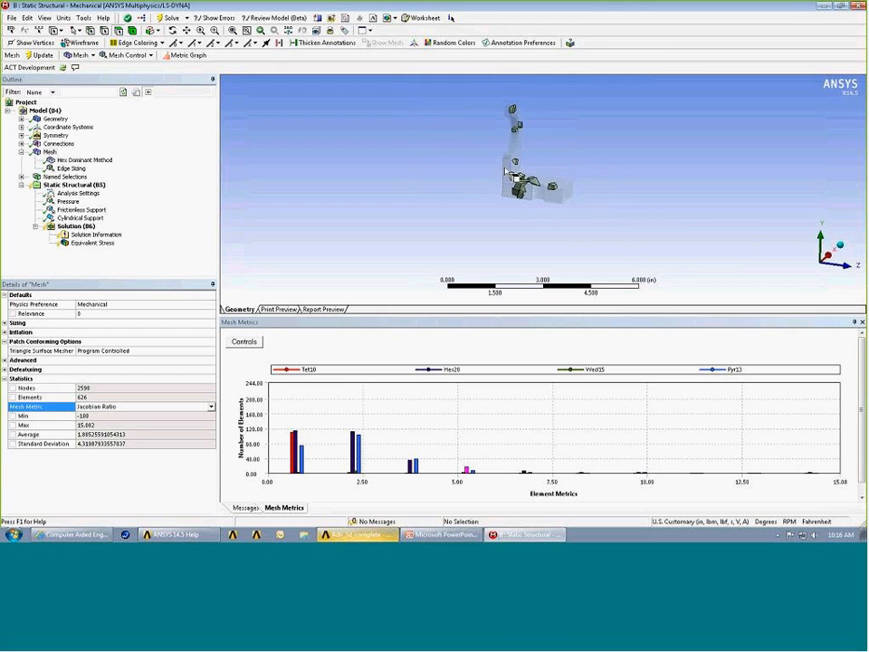
pyautogui.moveTo(475, 91); pyautogui.dragTo(589, 213, button='right')
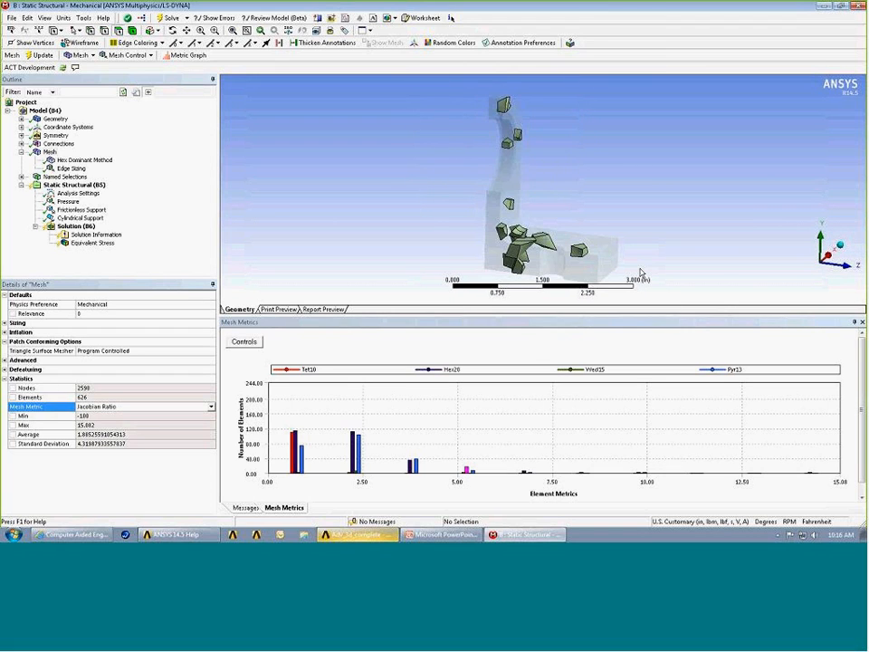
# Step: Review the Parallel Deviation metric, and isolate the Tet10 elements in the highest range of the Maximum Corner Angle metric
pyautogui.click(212, 406)
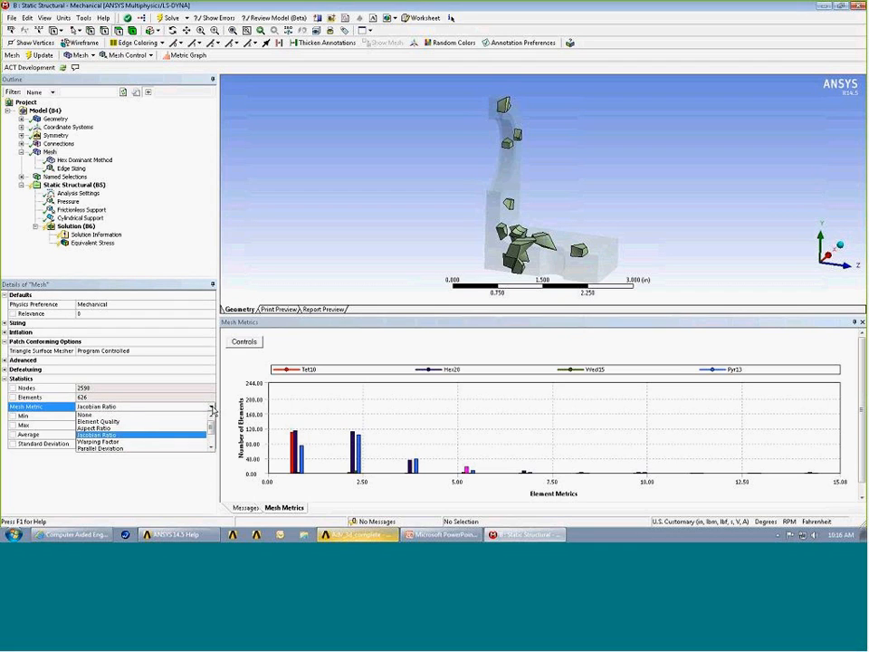
pyautogui.click(144, 449)
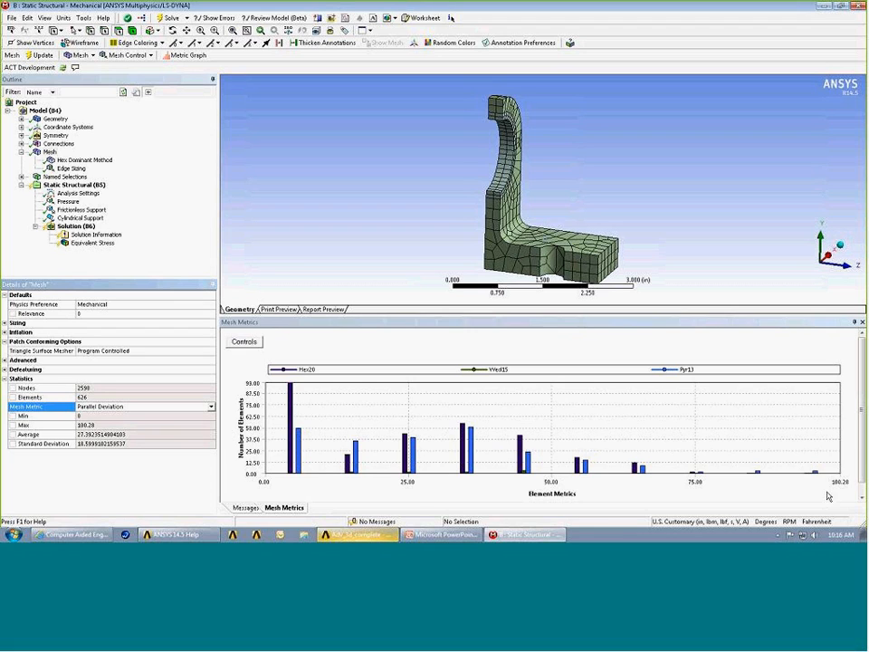
pyautogui.click(211, 406)
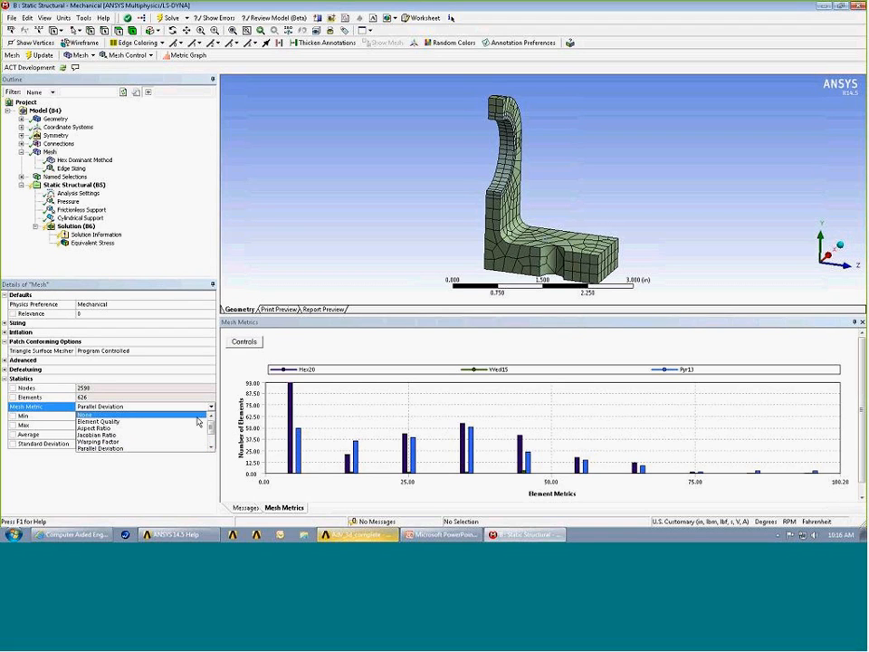
pyautogui.scroll(-1, 200, 428)
pyautogui.click(136, 436)
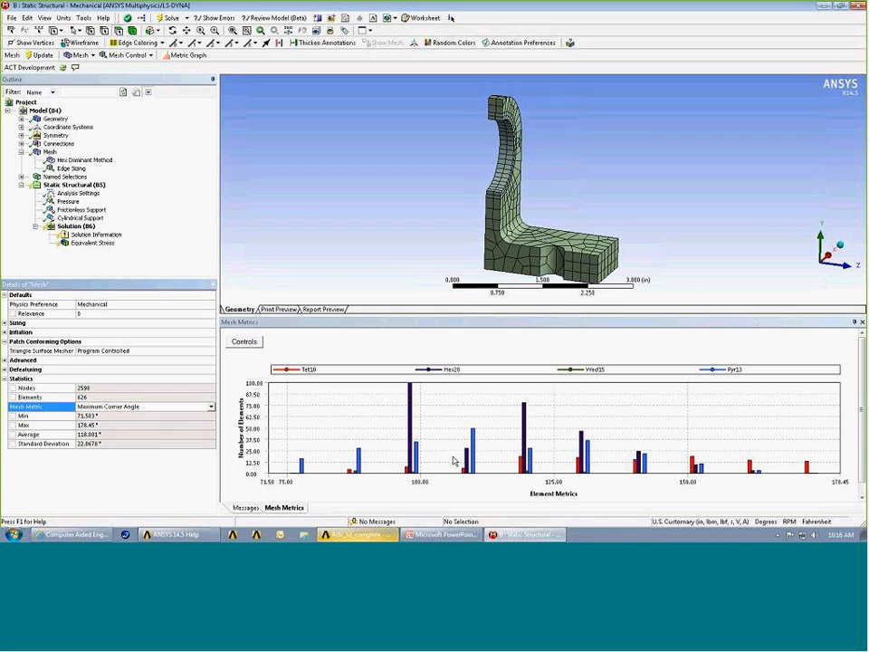
pyautogui.click(807, 468)
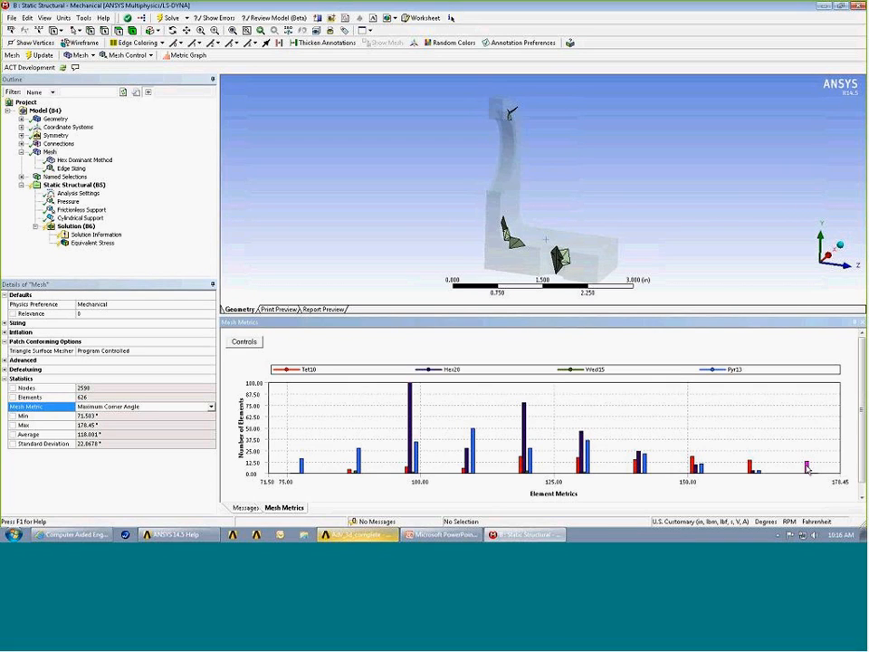
# Step: Set the mesh metric to Skewness and isolate the Pyr13 elements in the range around 0.665
pyautogui.click(211, 407)
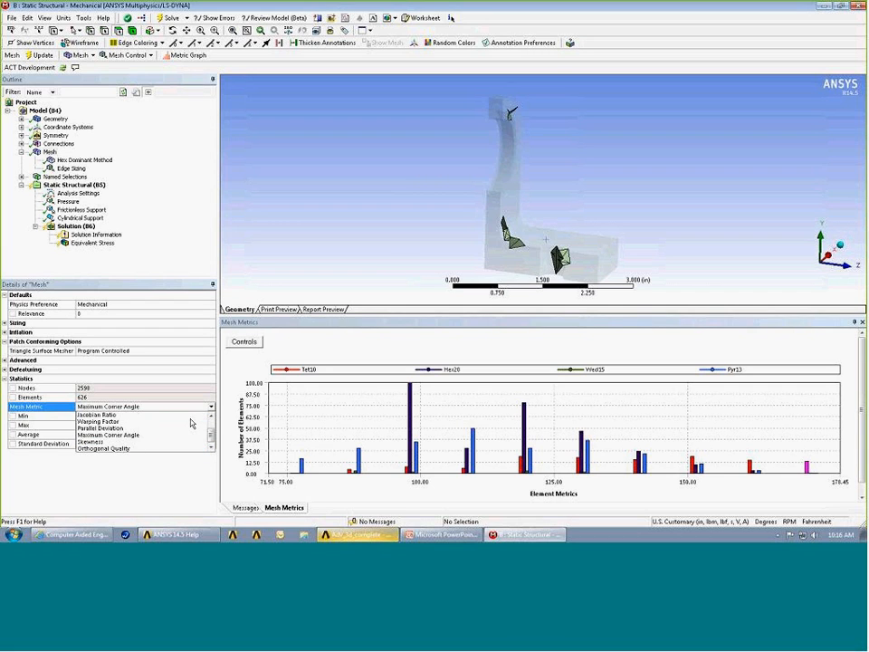
pyautogui.click(159, 442)
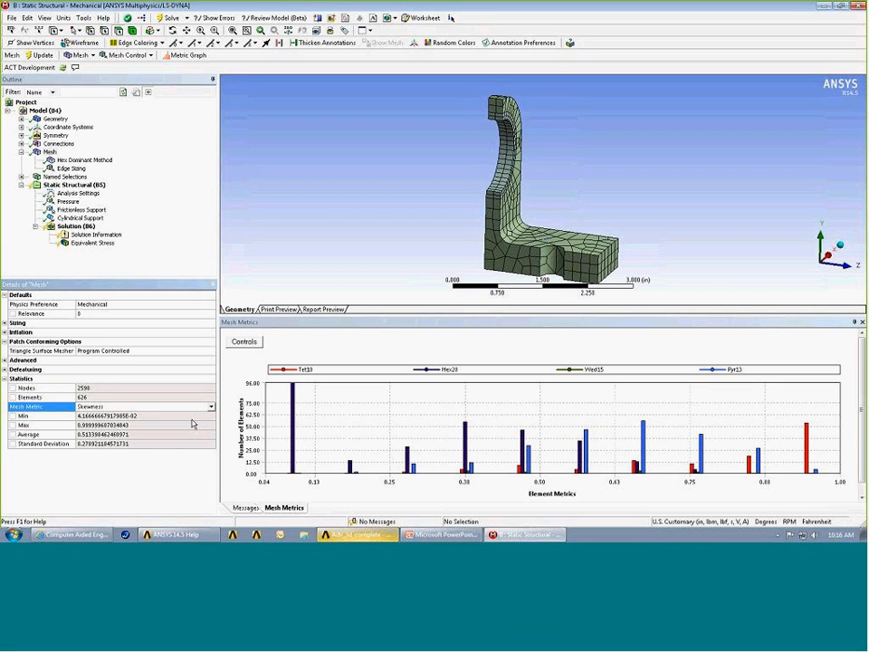
pyautogui.click(642, 452)
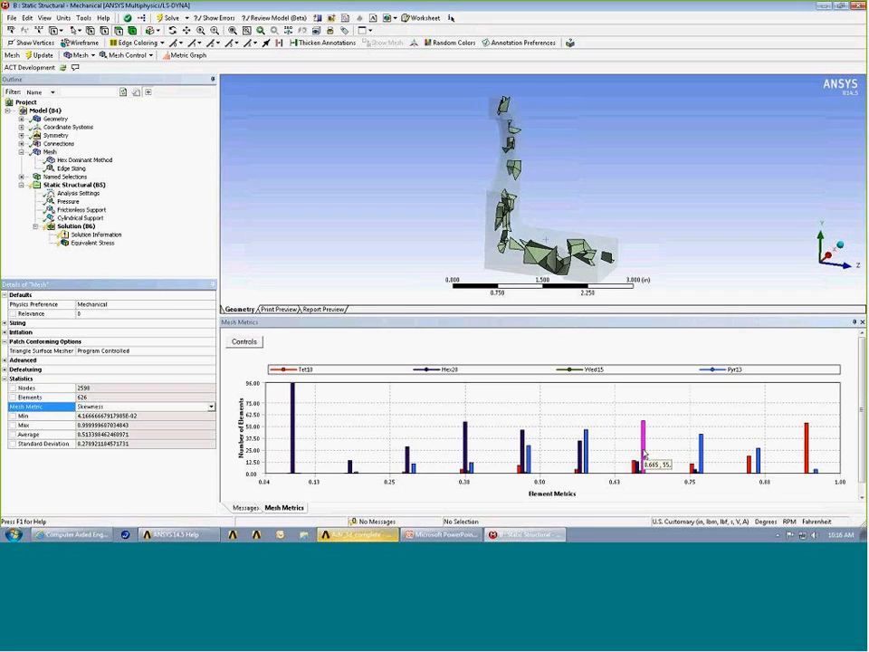
# Step: Set the mesh metric to Orthogonal Quality and isolate the Hex20 elements in the second-highest range
pyautogui.click(211, 407)
pyautogui.click(177, 448)
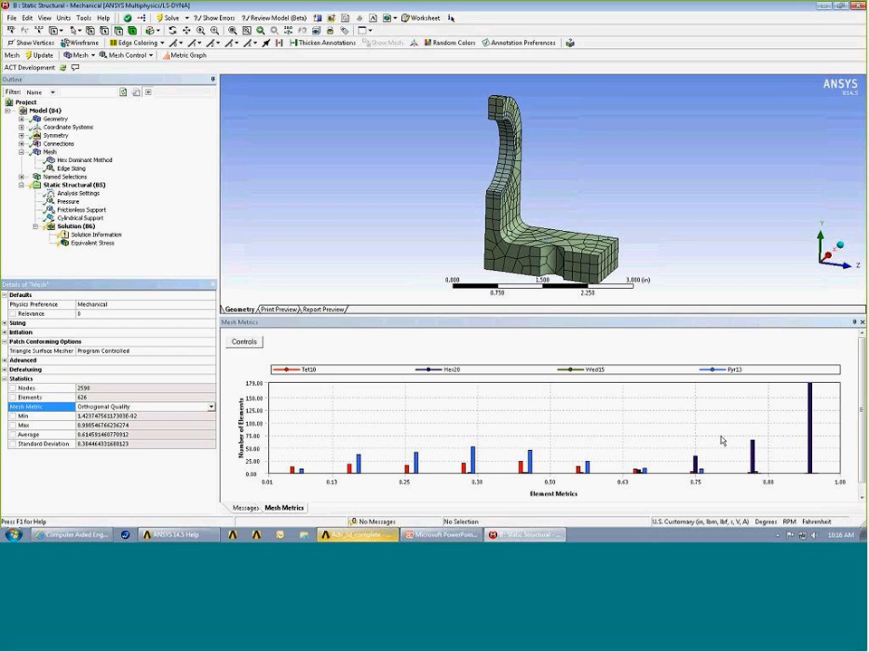
pyautogui.click(753, 449)
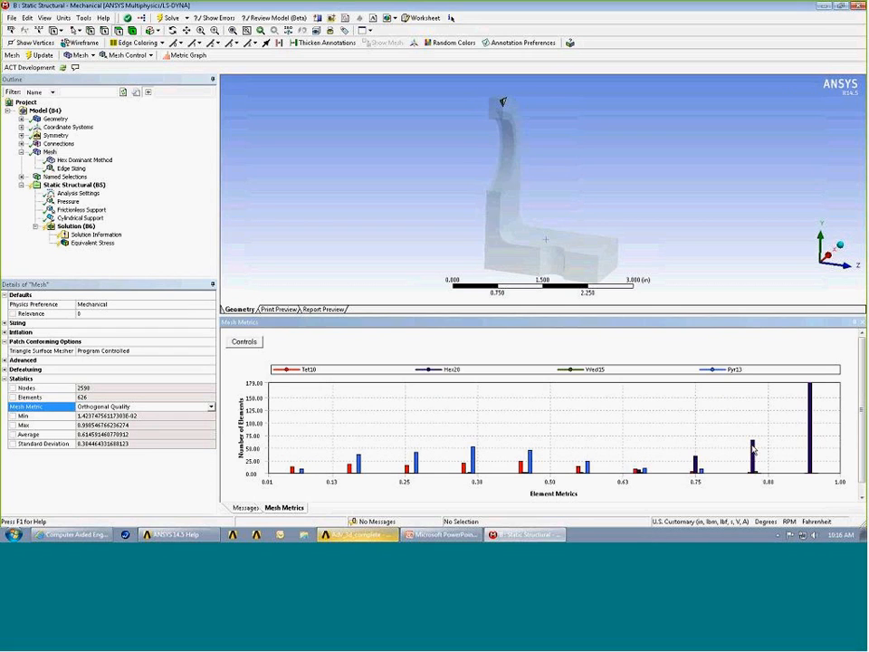
pyautogui.click(752, 448)
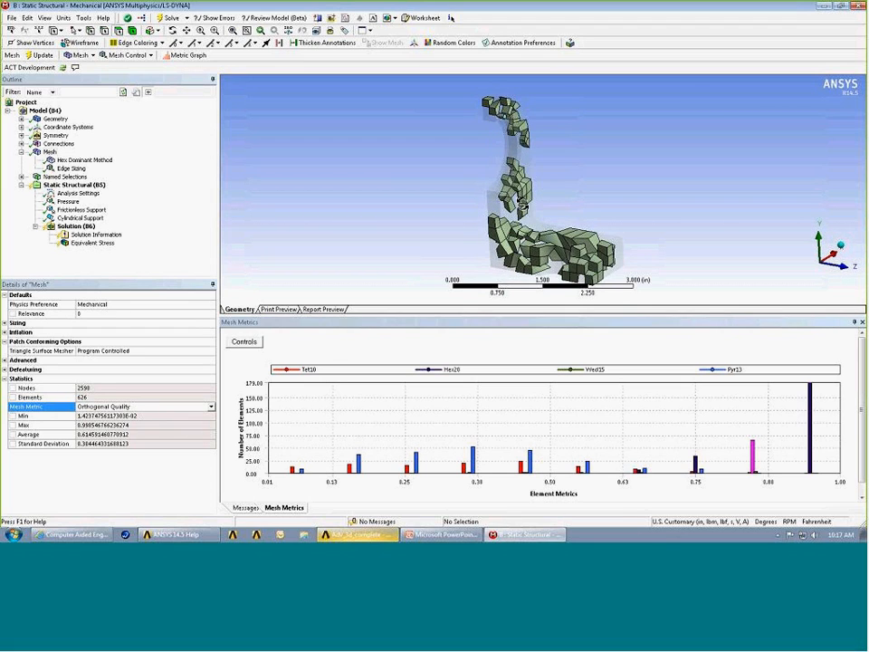
# Step: Review the Jacobian Ratio chart again and set the mesh metric back to Element Quality
pyautogui.click(210, 408)
pyautogui.click(136, 417)
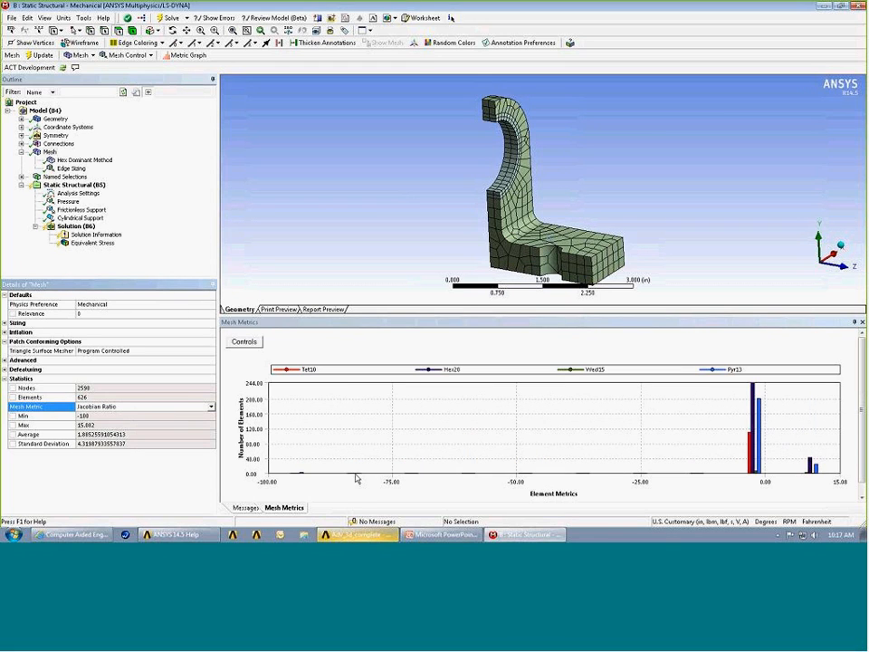
pyautogui.click(210, 406)
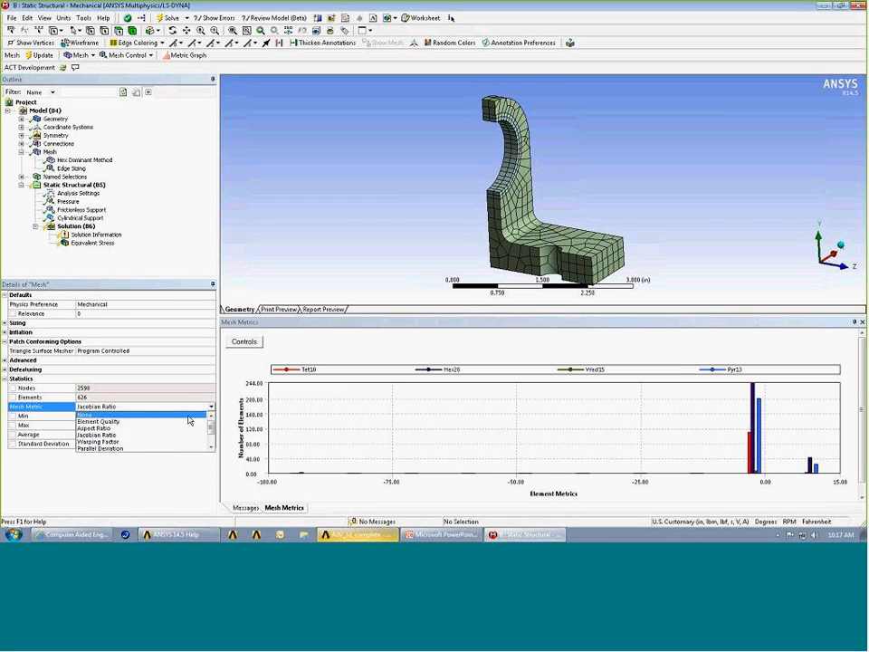
pyautogui.click(189, 421)
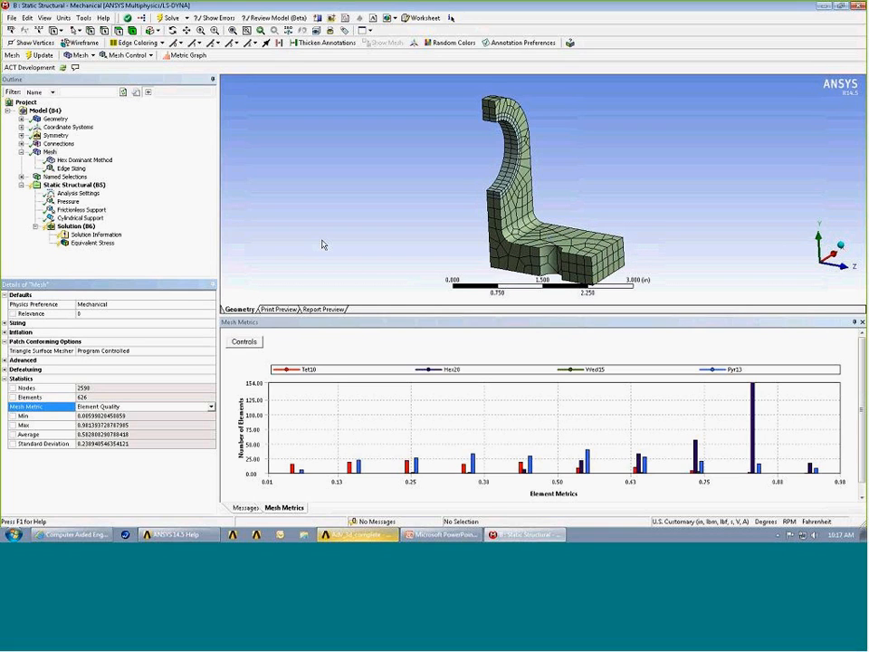
# Step: Change the Hex Dominant mesh method on the bracket body to MultiZone
pyautogui.click(90, 160)
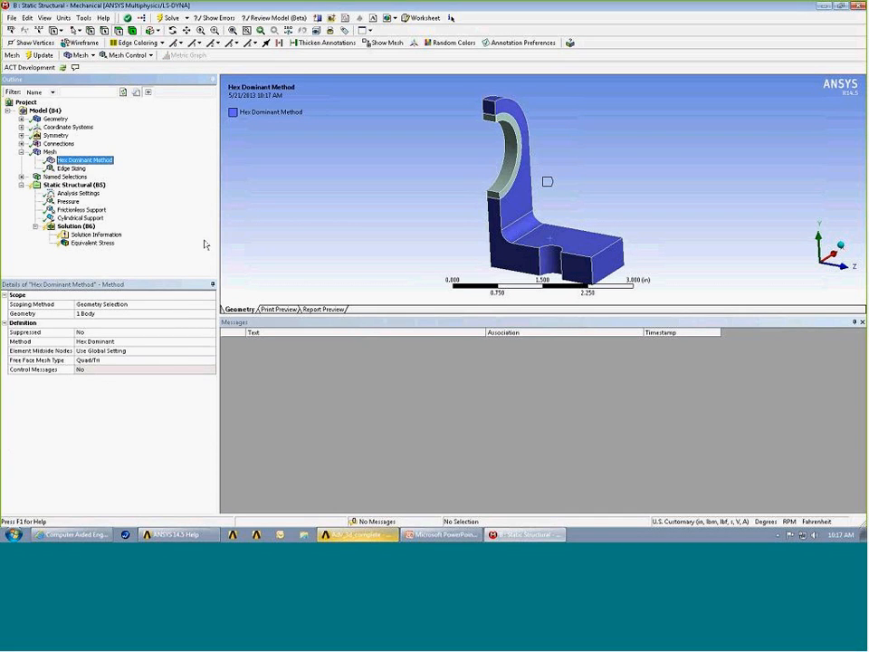
pyautogui.click(151, 344)
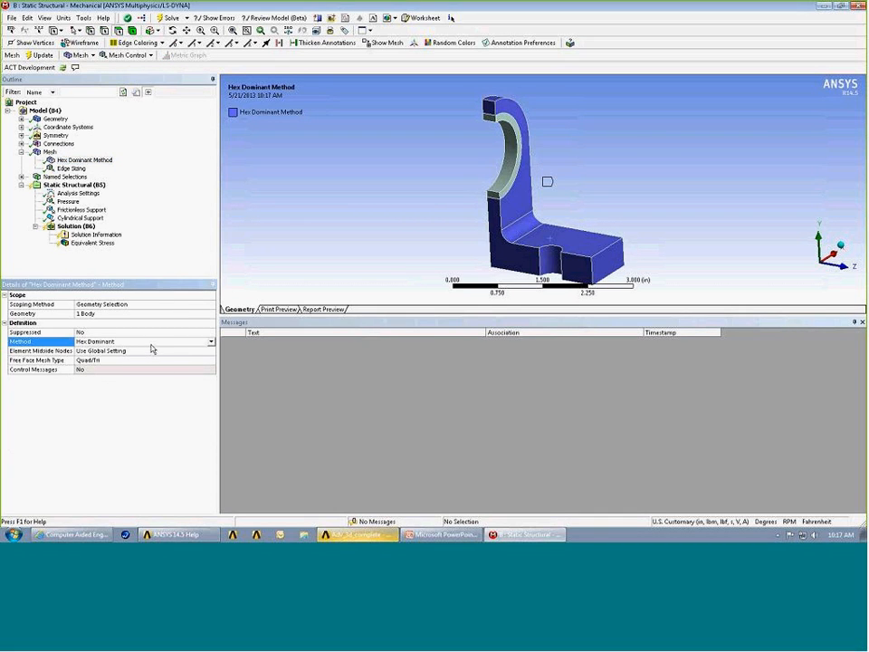
pyautogui.click(210, 343)
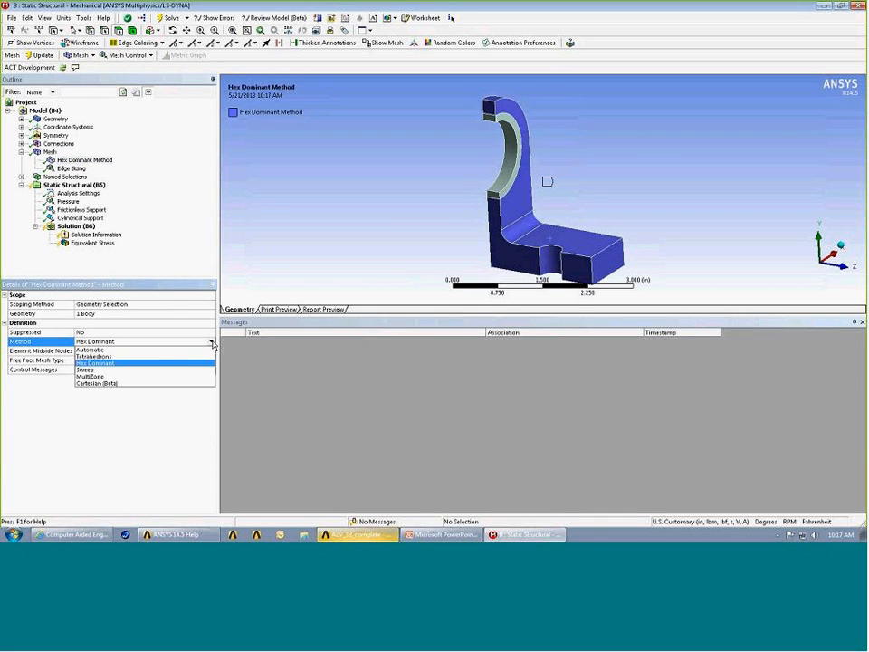
pyautogui.click(168, 376)
# Step: Suppress the edge sizing on the notch edges and update the mesh
pyautogui.click(71, 169)
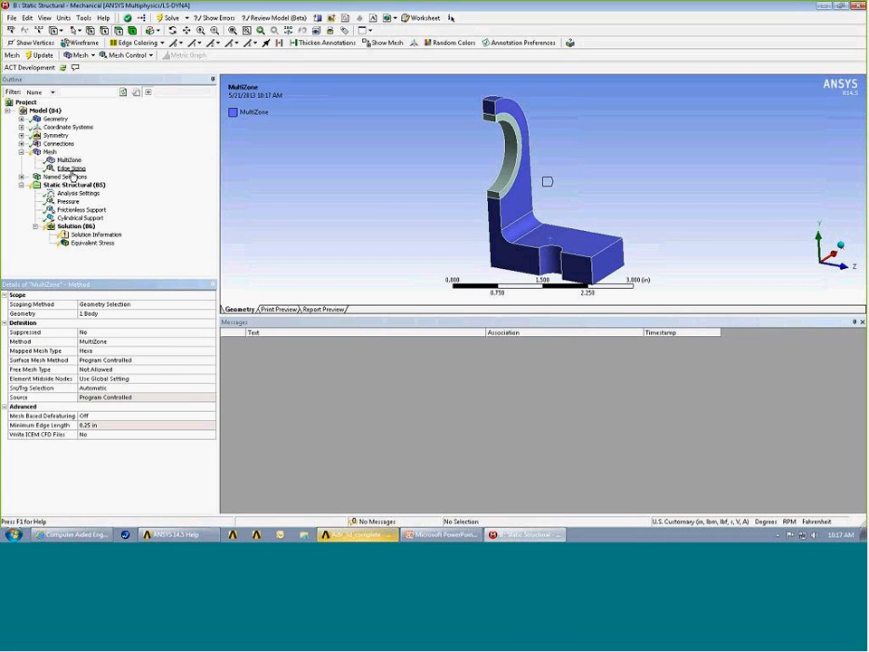
pyautogui.rightClick(73, 171)
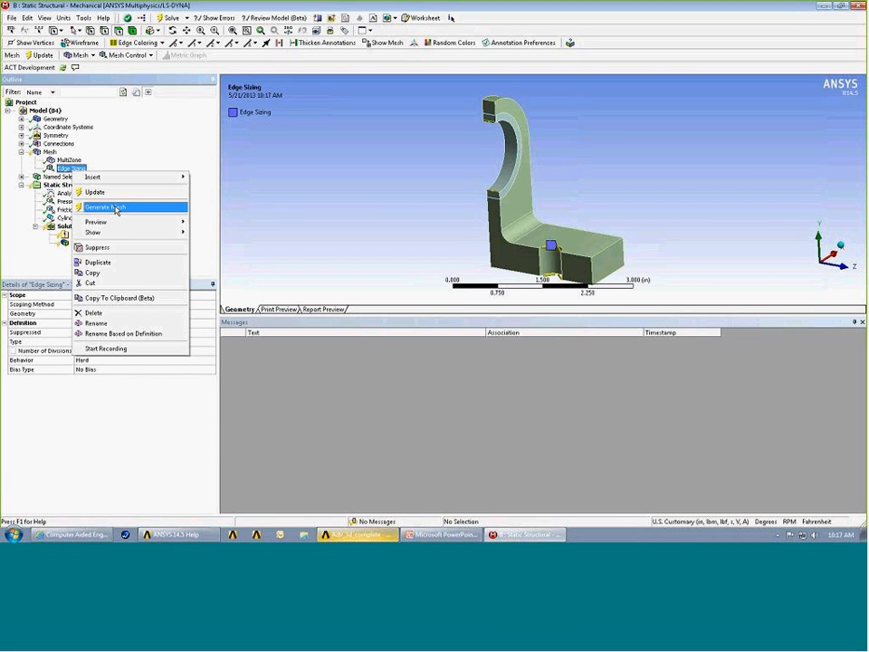
pyautogui.click(125, 256)
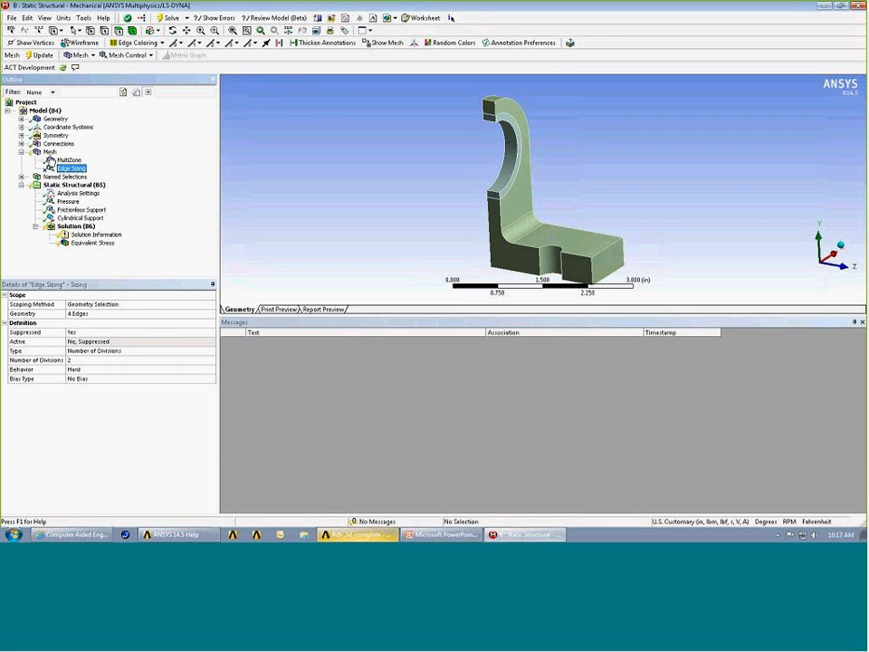
pyautogui.rightClick(51, 152)
pyautogui.click(71, 171)
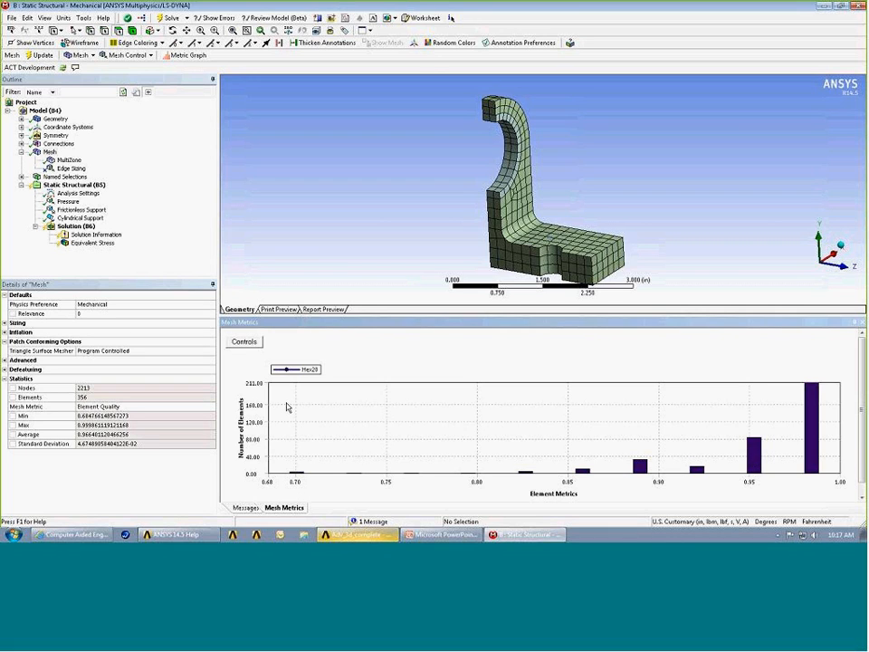
# Step: Set the mesh metric to Jacobian Ratio and isolate the Hex20 elements in the three lowest ranges, one range after another
pyautogui.click(193, 405)
pyautogui.click(194, 406)
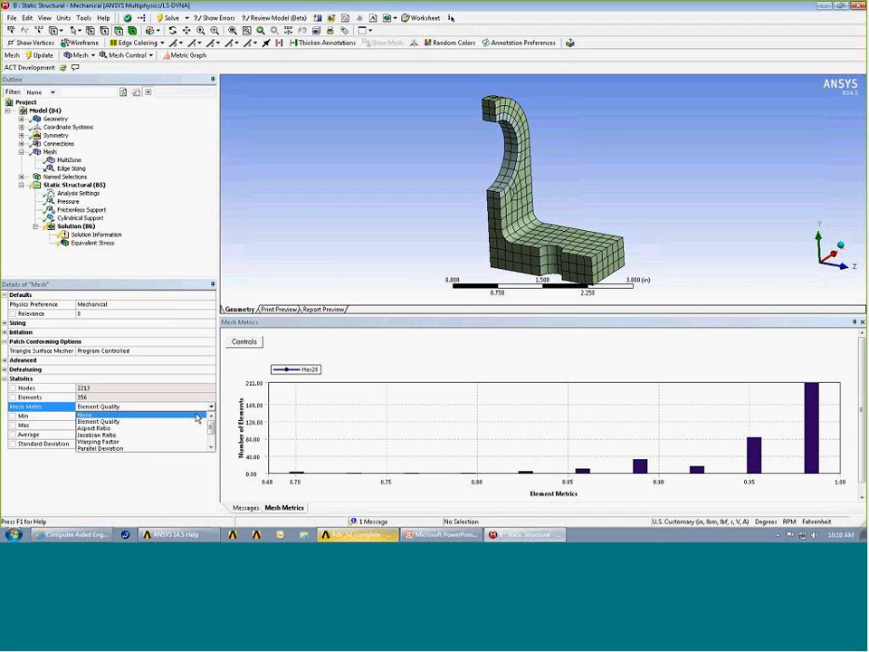
pyautogui.click(179, 435)
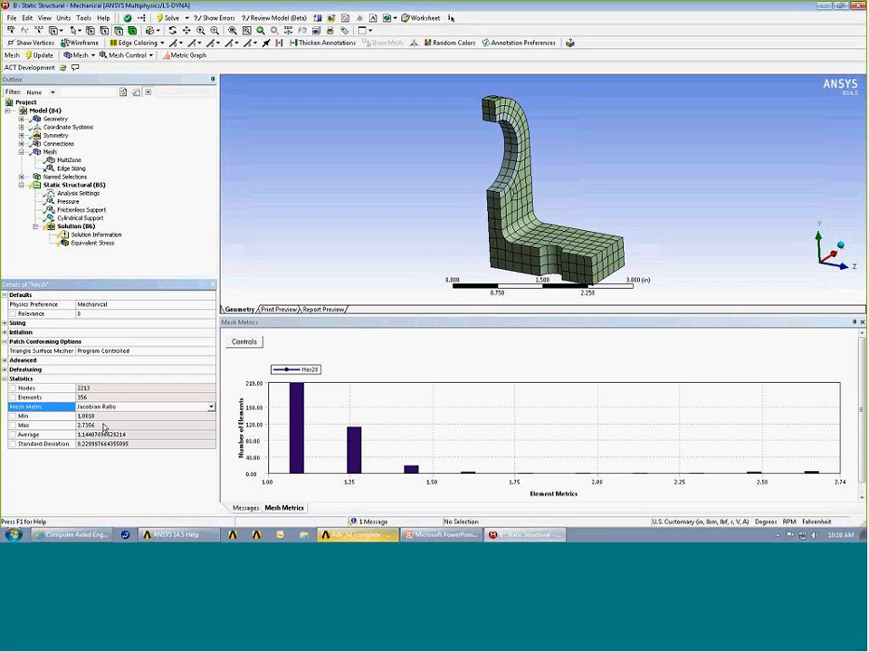
pyautogui.click(300, 430)
pyautogui.click(355, 441)
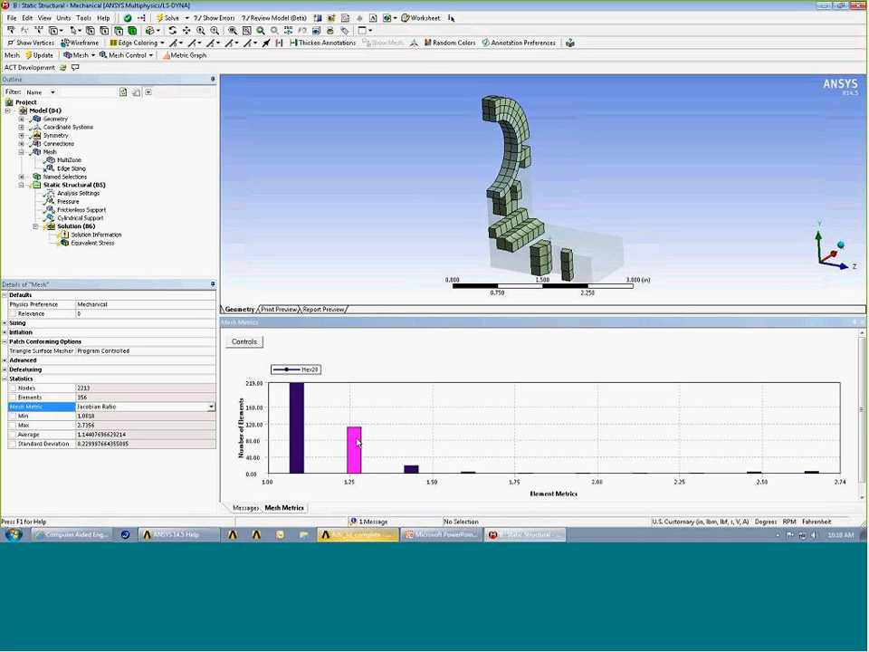
pyautogui.click(412, 468)
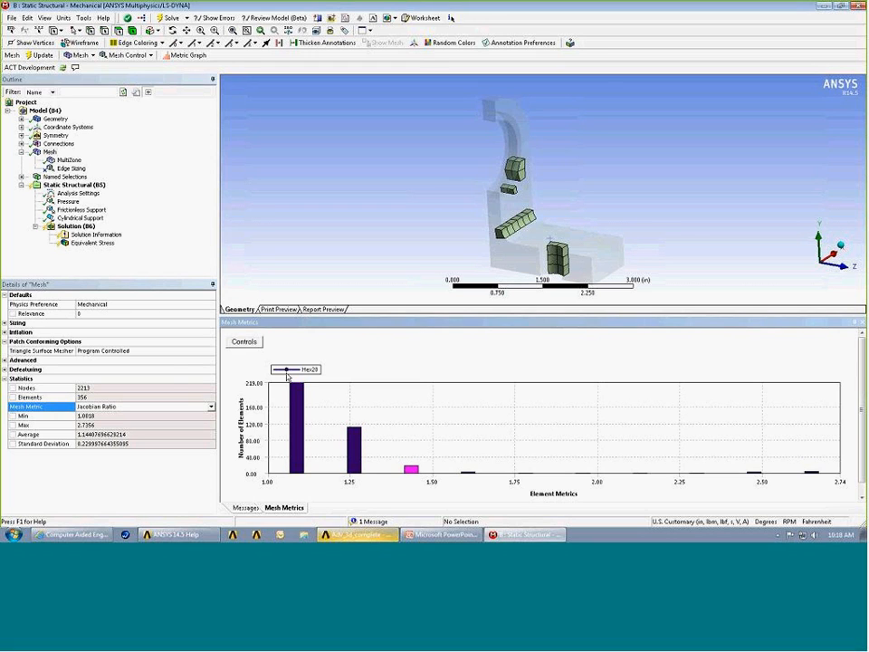
# Step: Restore the full mesh display and set the mesh metric to Maximum Corner Angle
pyautogui.click(449, 404)
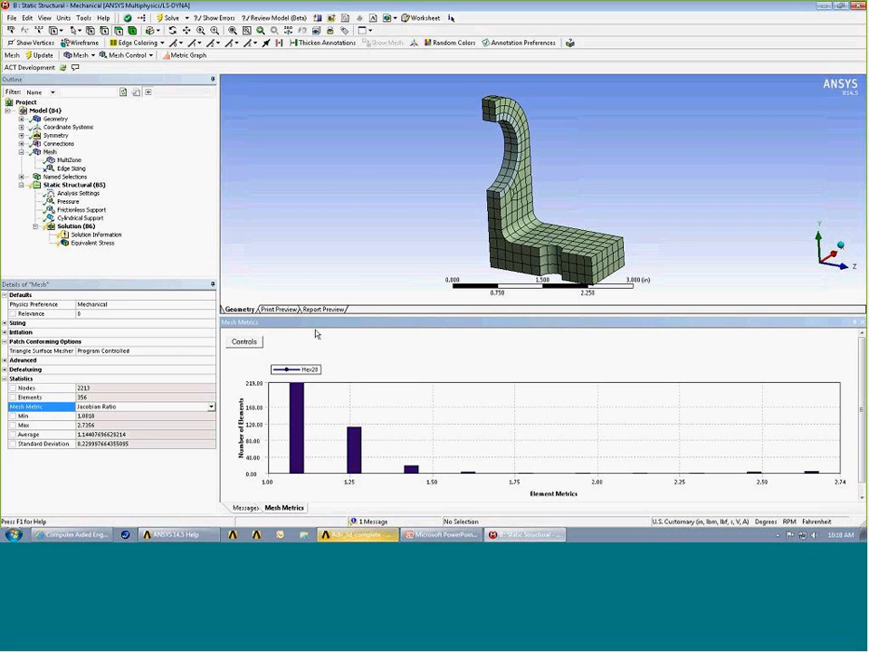
pyautogui.click(207, 407)
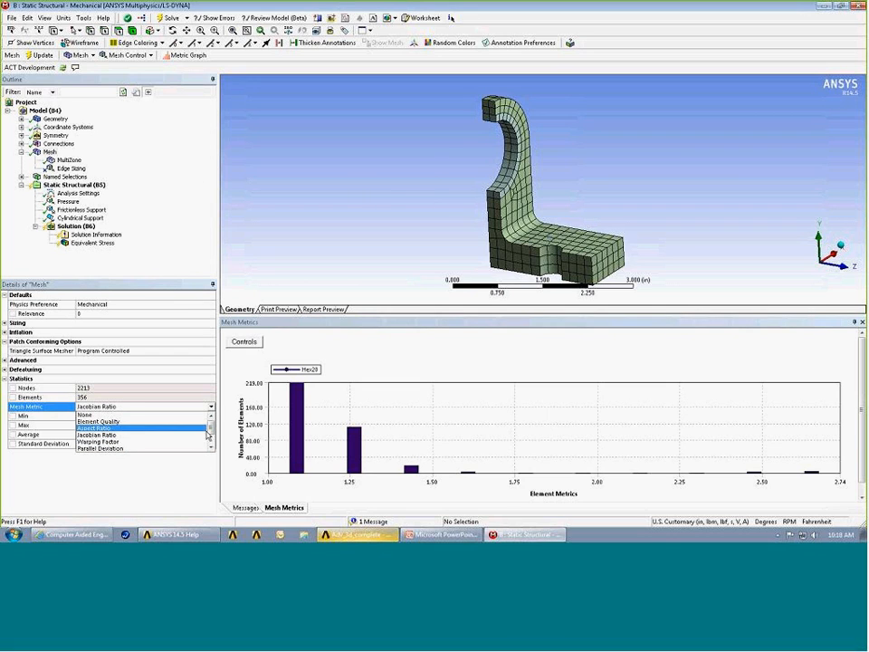
pyautogui.scroll(-1, 176, 442)
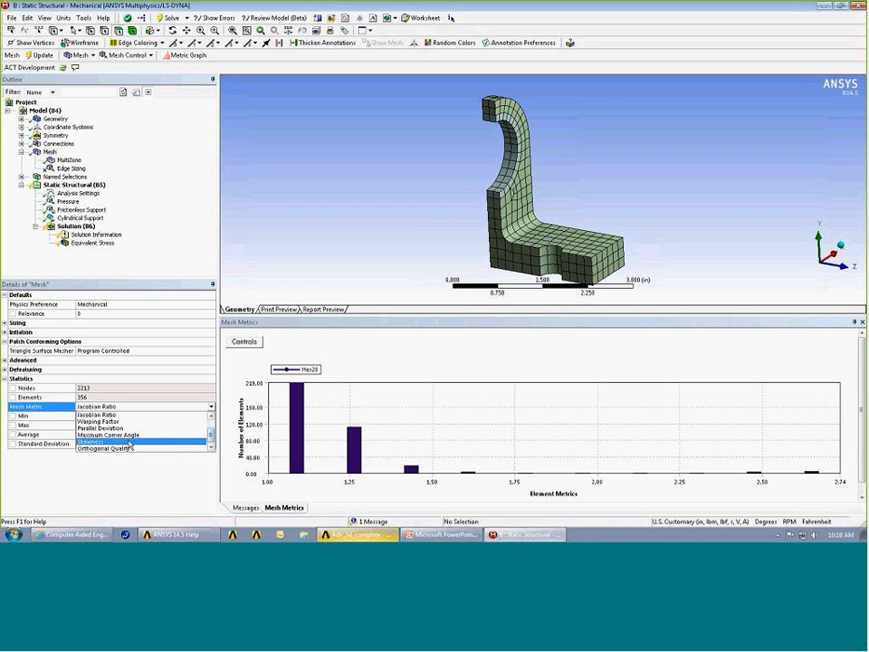
pyautogui.click(163, 435)
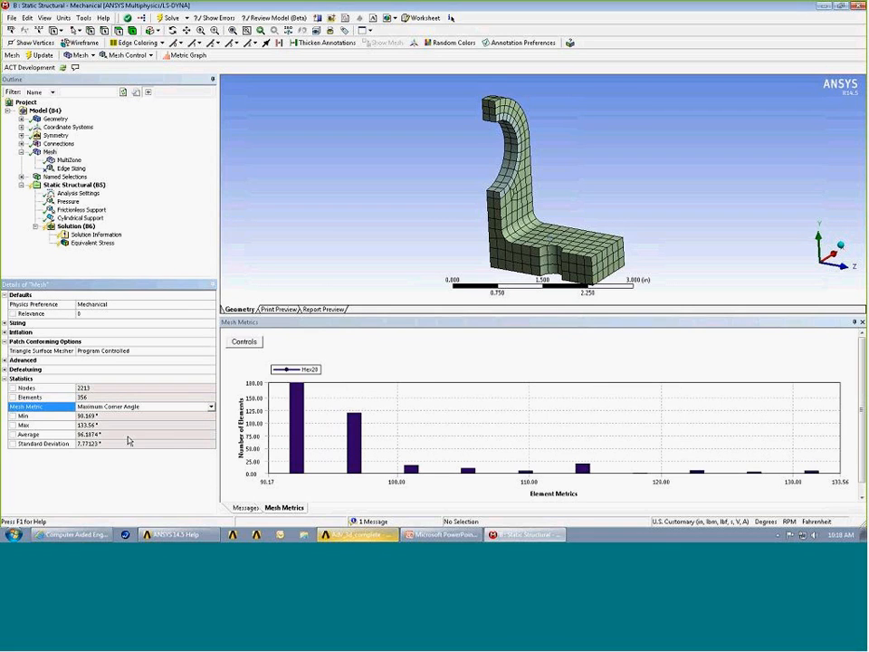
# Step: Isolate the Hex20 elements in the highest Maximum Corner Angle range, examine them up close, and restore the full mesh display
pyautogui.click(812, 470)
pyautogui.moveTo(528, 202); pyautogui.dragTo(472, 171, button='right')
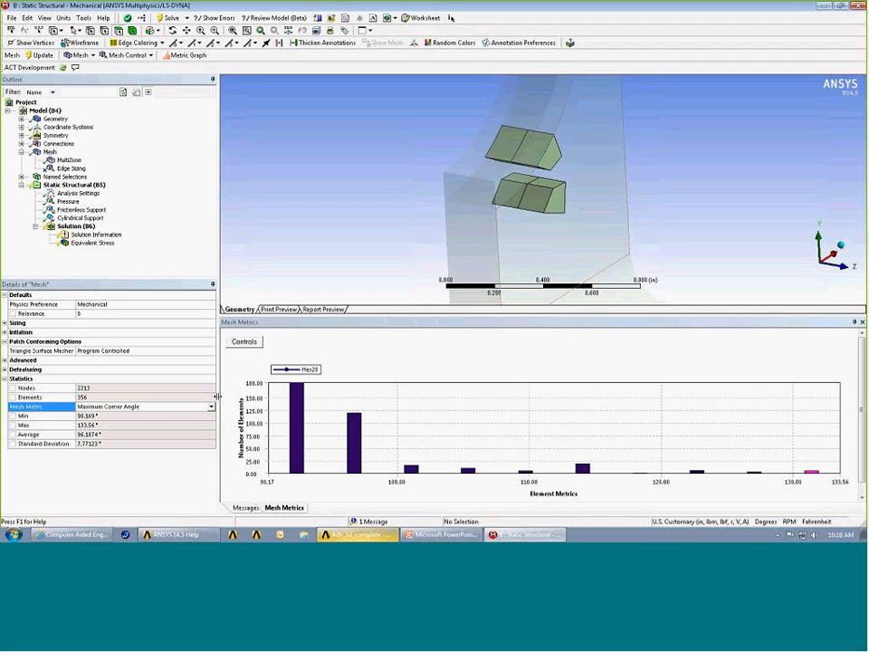
pyautogui.click(433, 410)
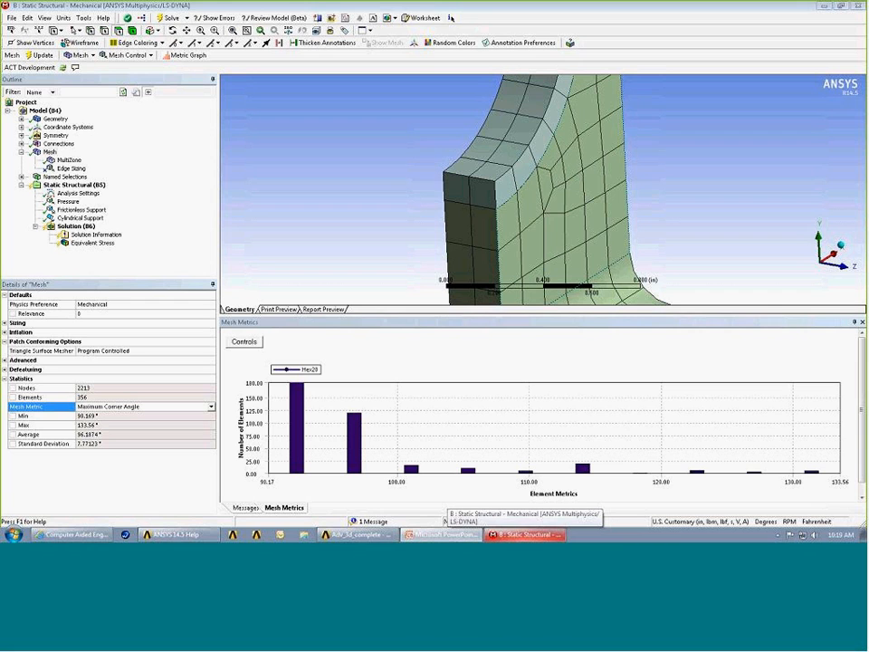
# Step: Switch to the PowerPoint presentation on using mesh metrics
pyautogui.click(526, 535)
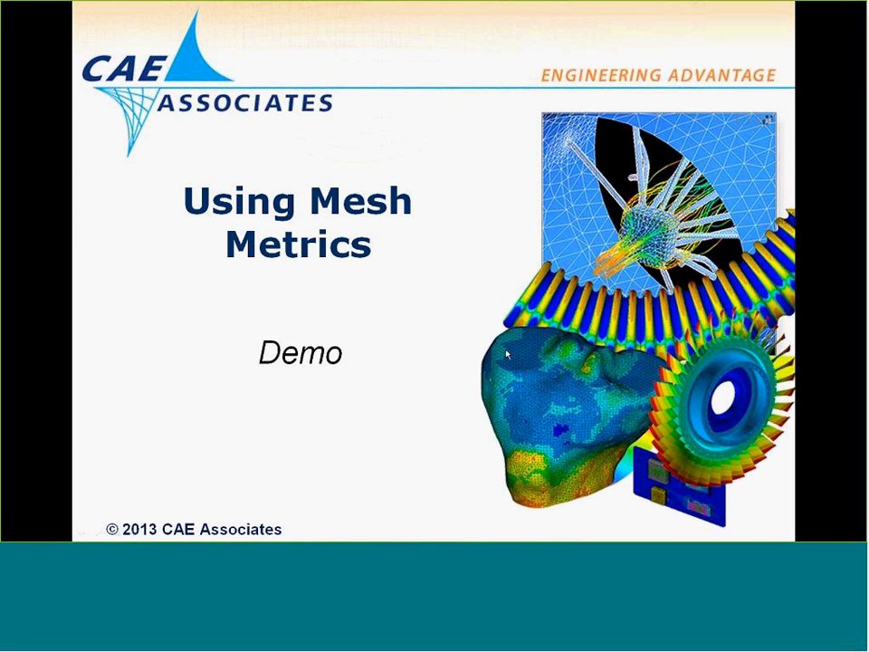